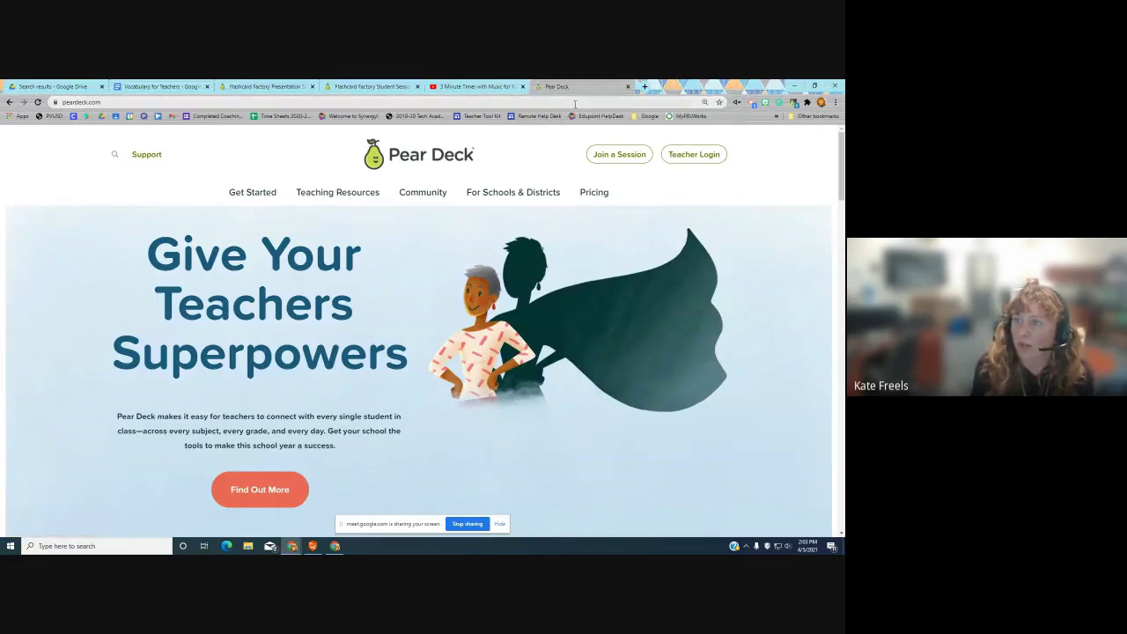
Step: Create a new vocabulary list from the teacher account and open its list import
left_click(688, 160)
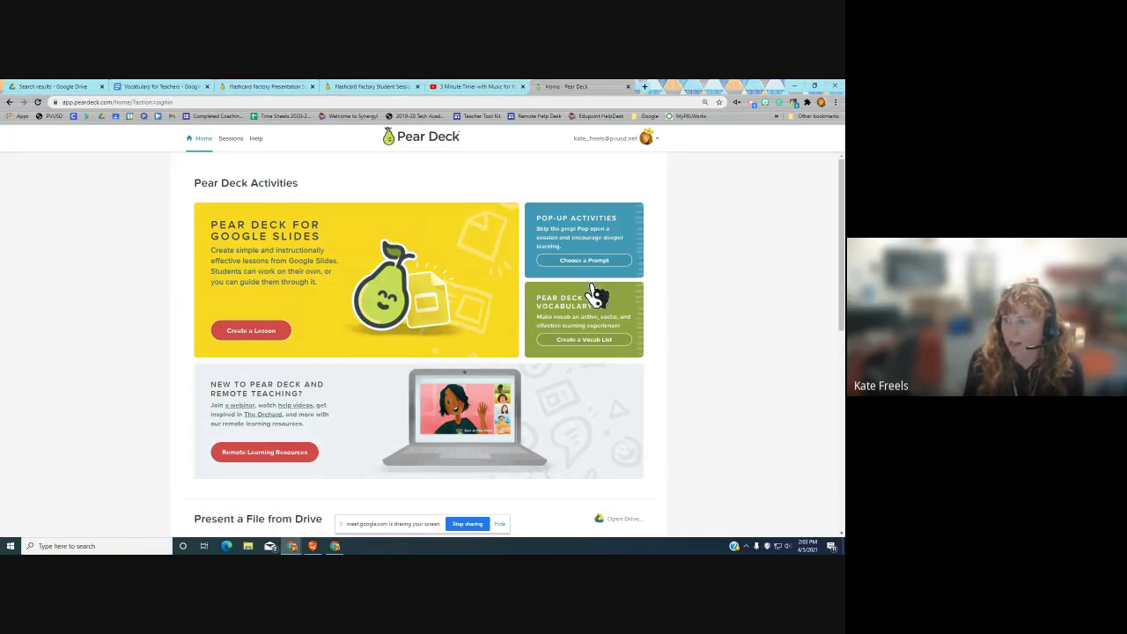
left_click(593, 343)
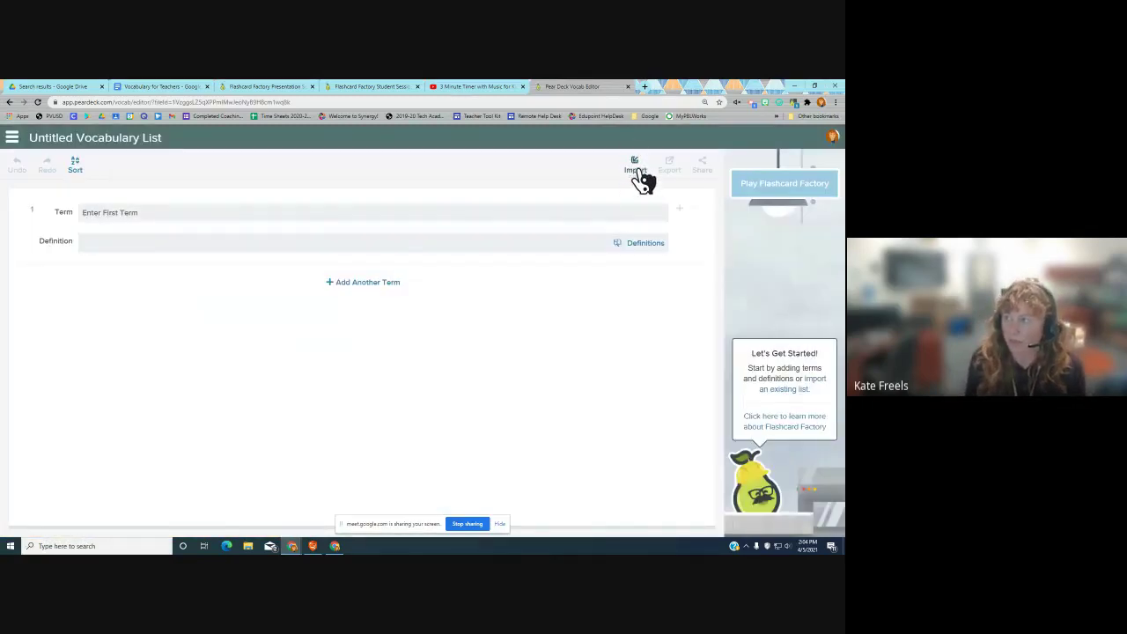
left_click(638, 171)
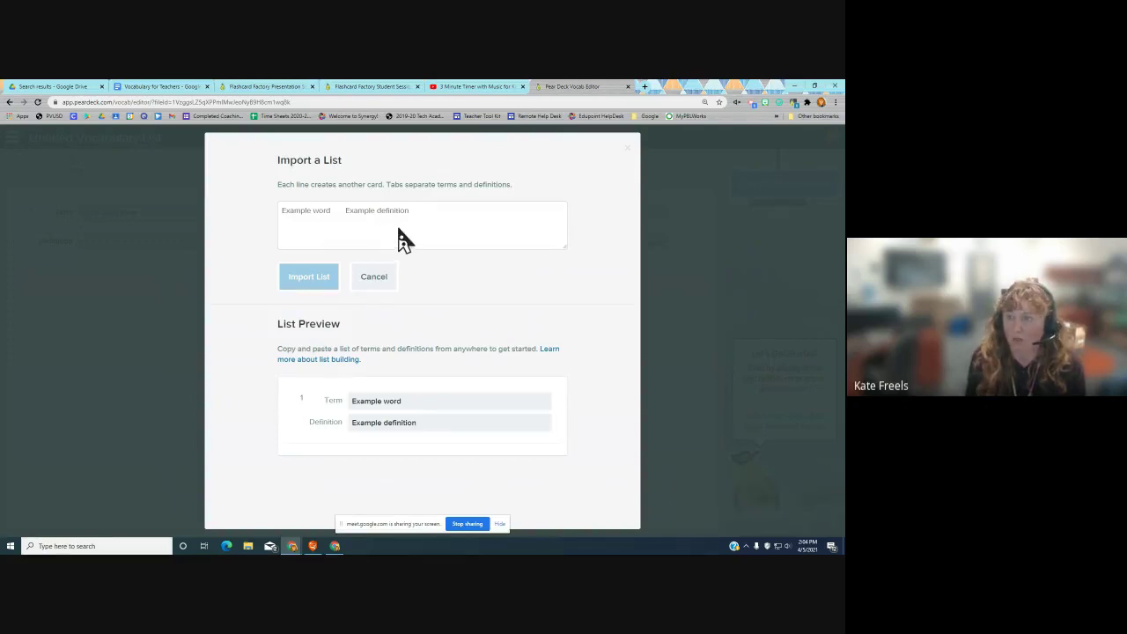
Step: In the Vocabulary for Teachers Google Doc, copy the link address of "21 Vocabulary Words That Only Teachers Understand"
left_click(165, 88)
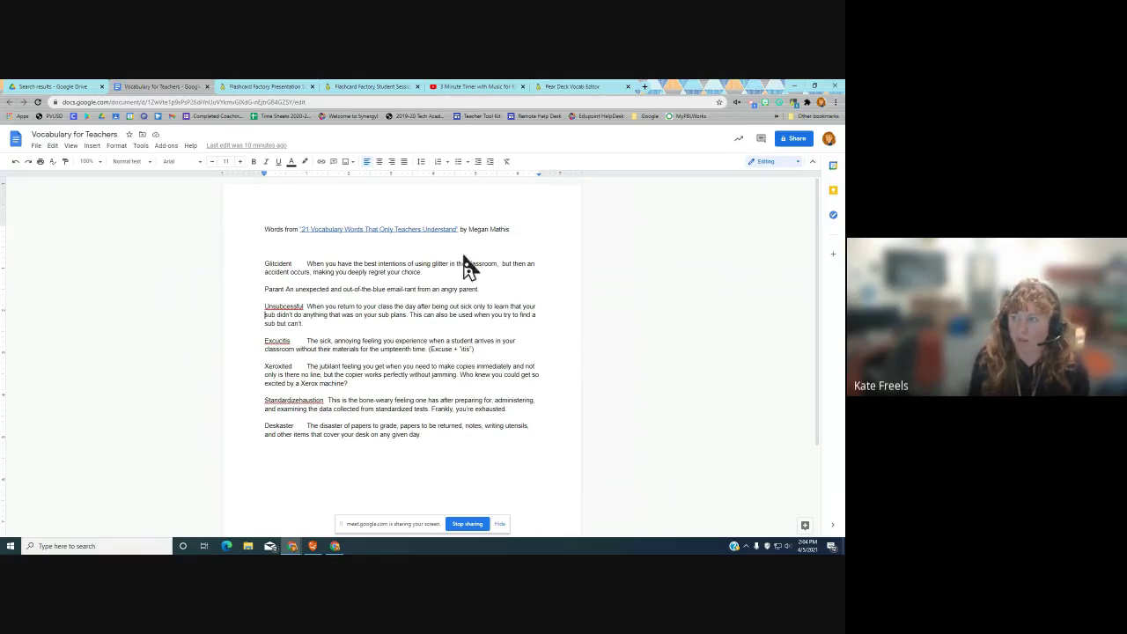
right_click(397, 230)
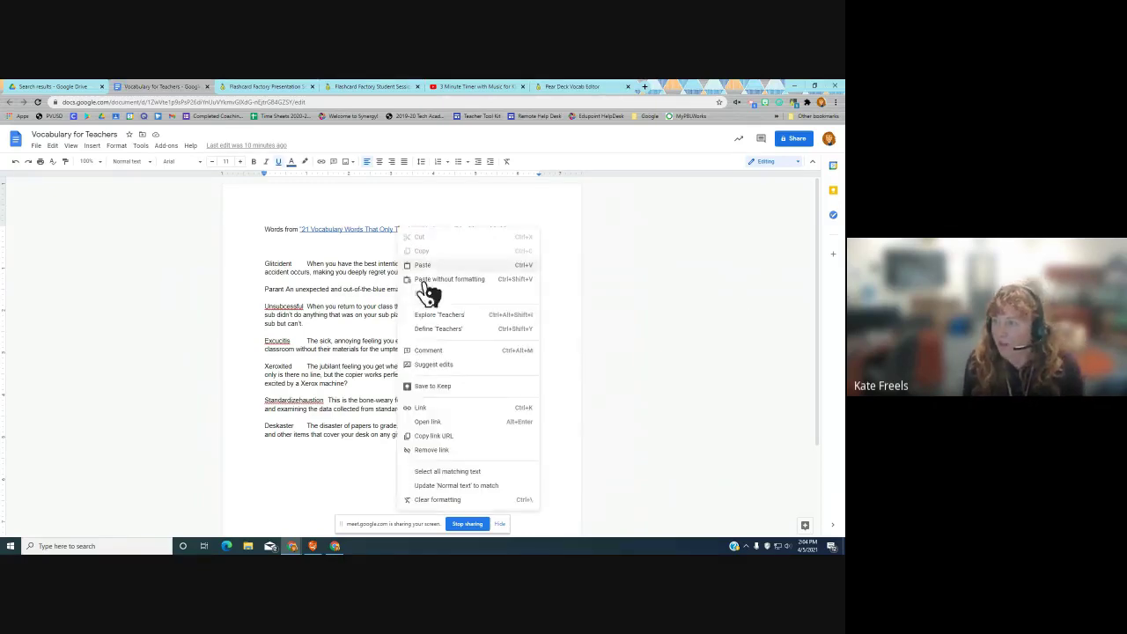
left_click(443, 436)
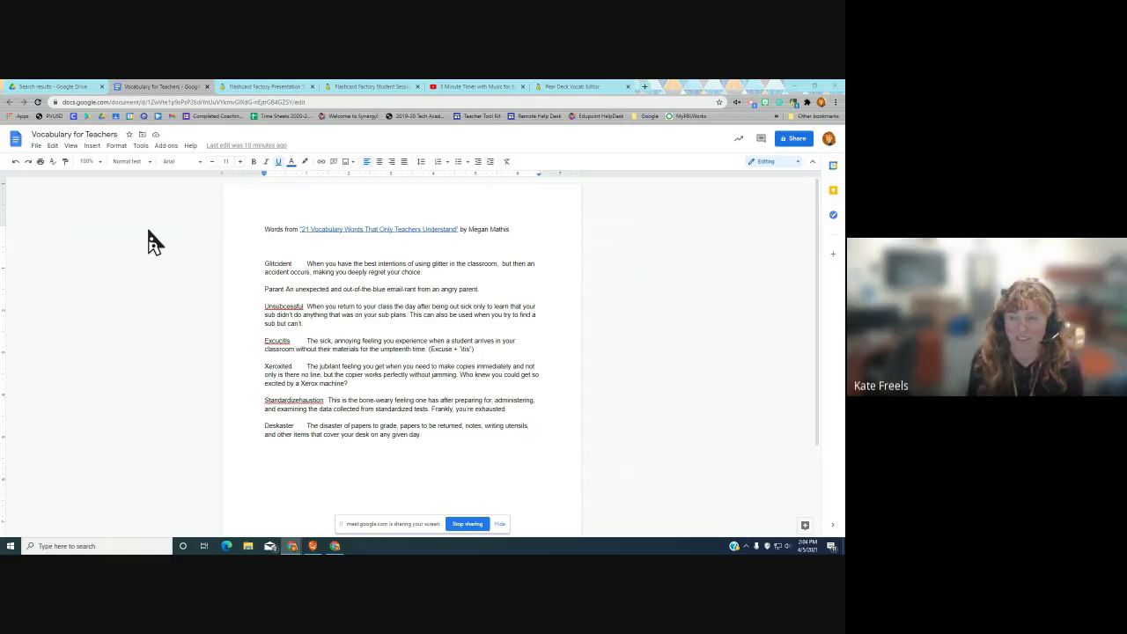
left_click_drag(415, 438, 264, 263)
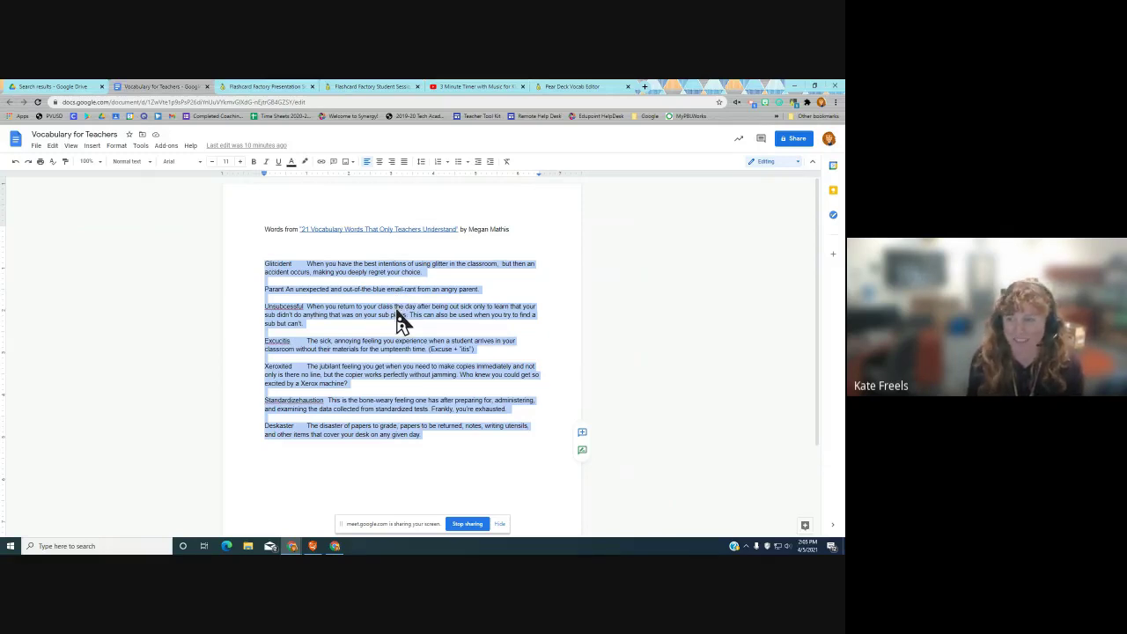
right_click(401, 319)
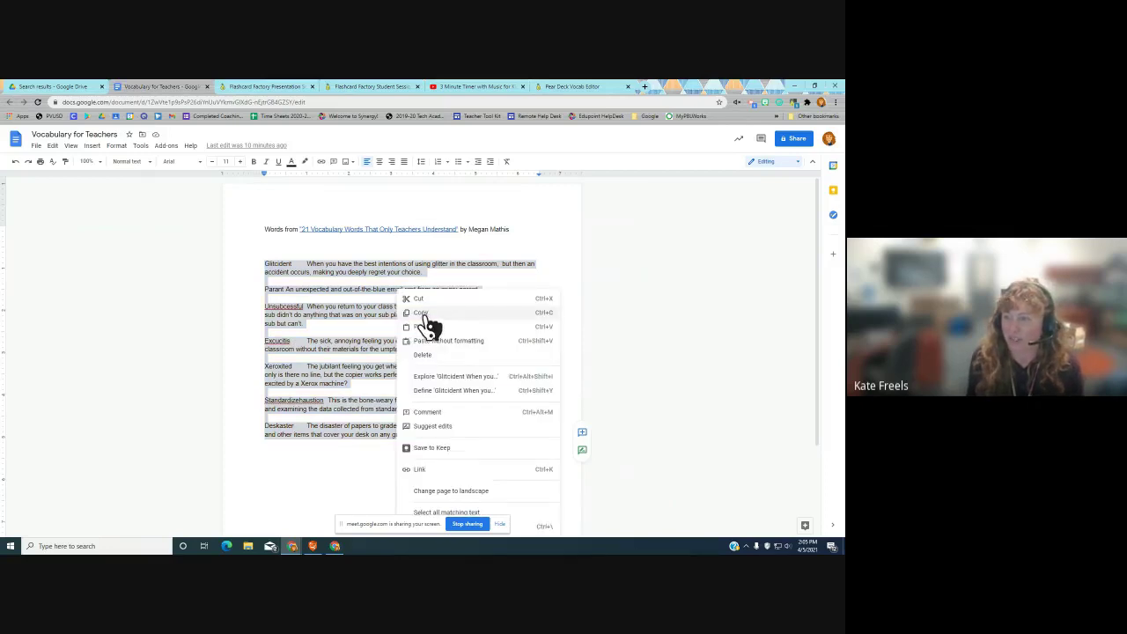
left_click(521, 252)
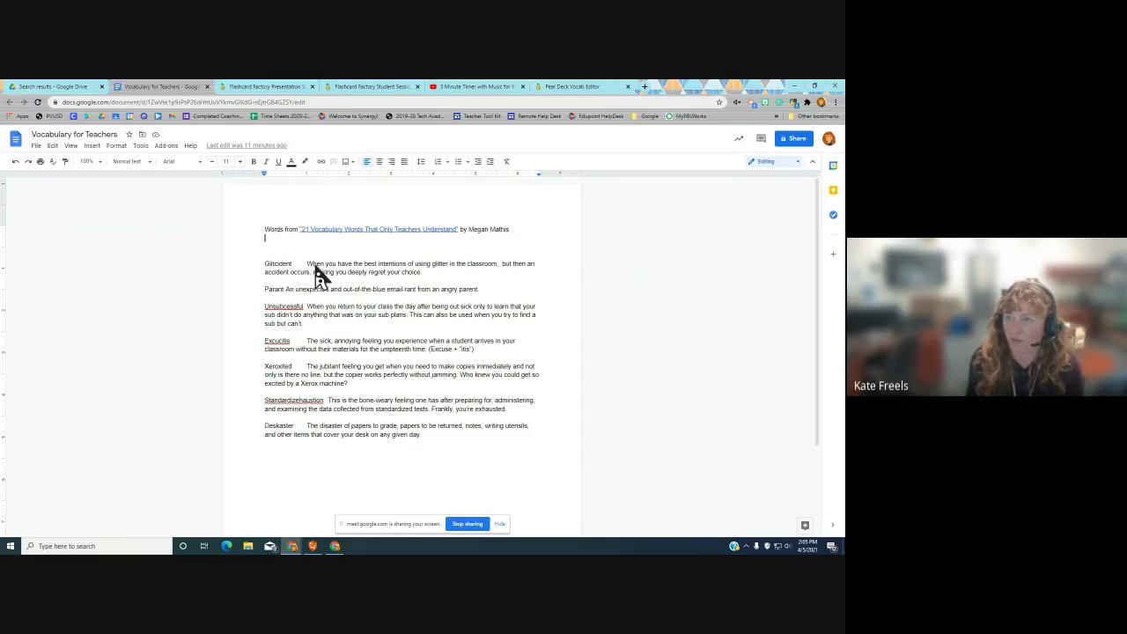
left_click(568, 88)
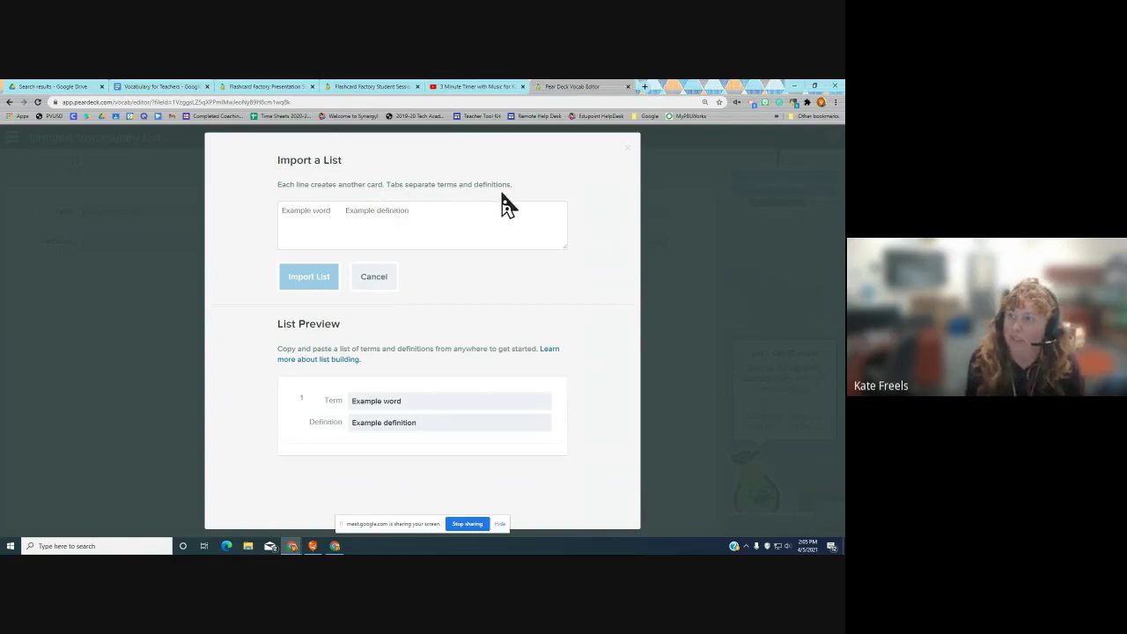
Step: Copy all terms and definitions, Glitcident through Deskaster, from the Vocabulary for Teachers document and paste them into Pear Deck's list import
left_click(156, 87)
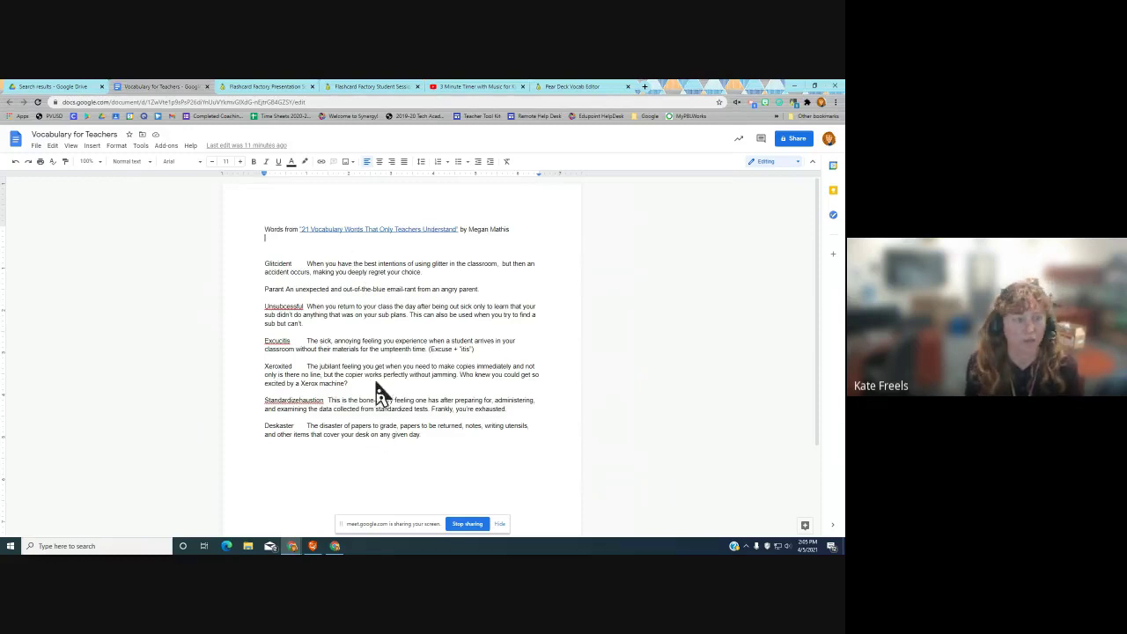
left_click_drag(431, 449, 264, 264)
right_click(314, 268)
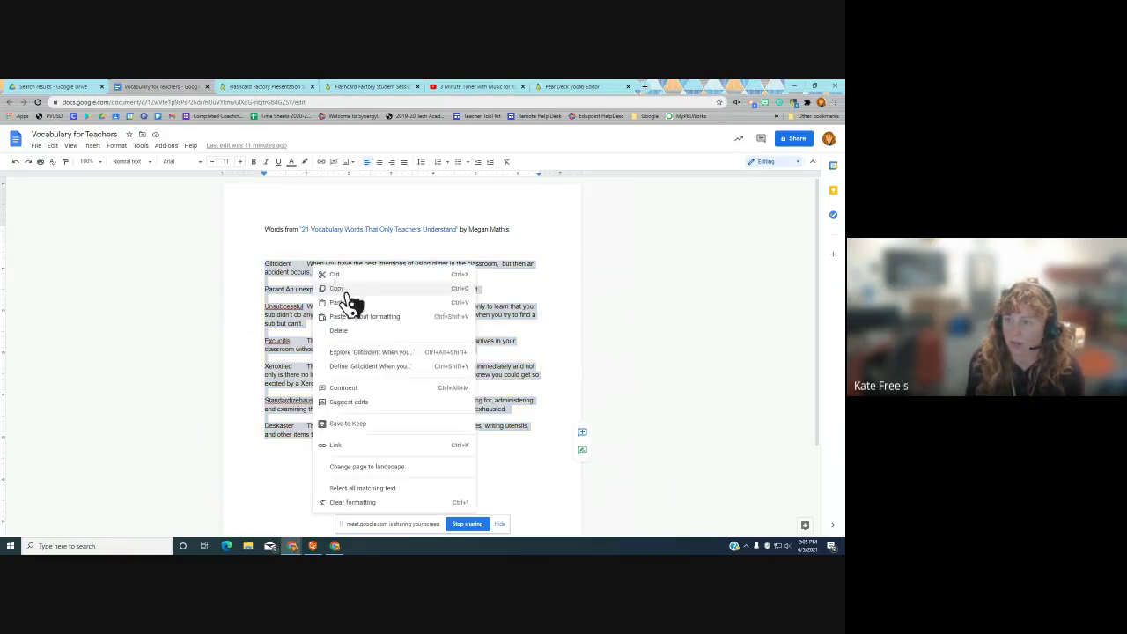
left_click(338, 289)
left_click(574, 86)
left_click(382, 231)
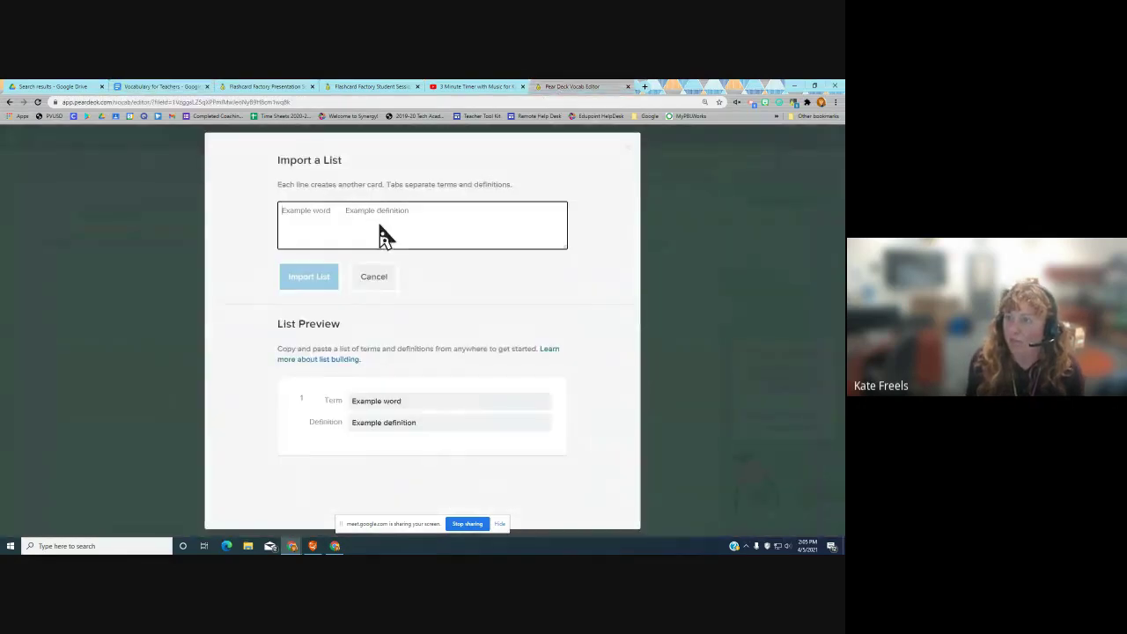
right_click(380, 225)
left_click(427, 296)
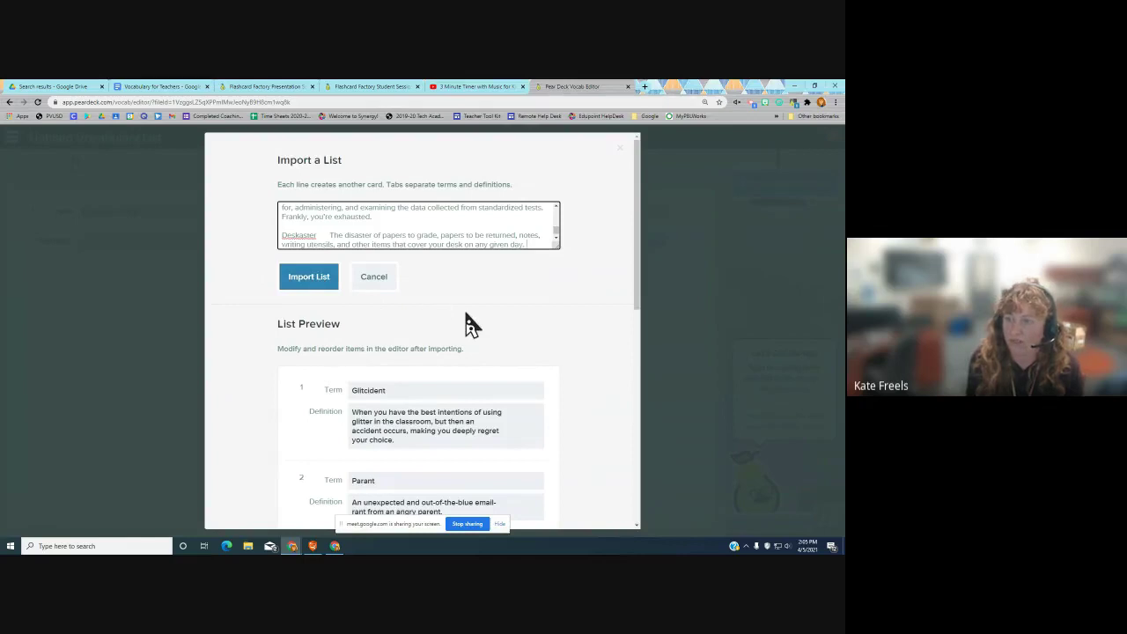
Step: Review the previewed terms and definitions and import the list into the vocabulary editor
scroll(471, 324, "down", 1)
scroll(471, 324, "down", 2)
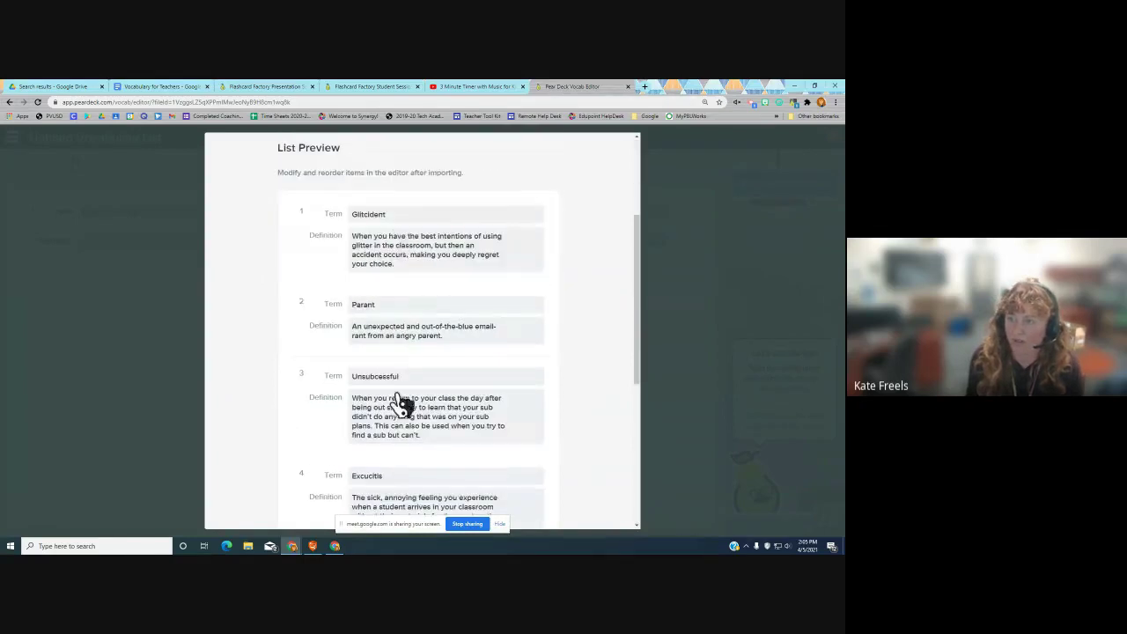
scroll(415, 302, "down", 3)
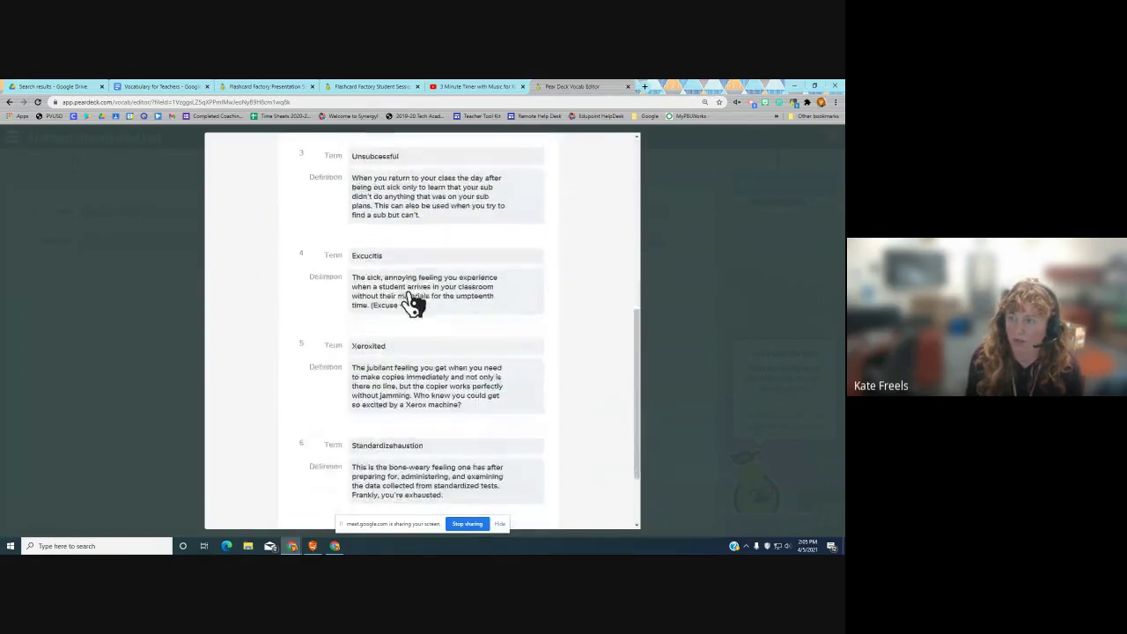
scroll(398, 291, "down", 1)
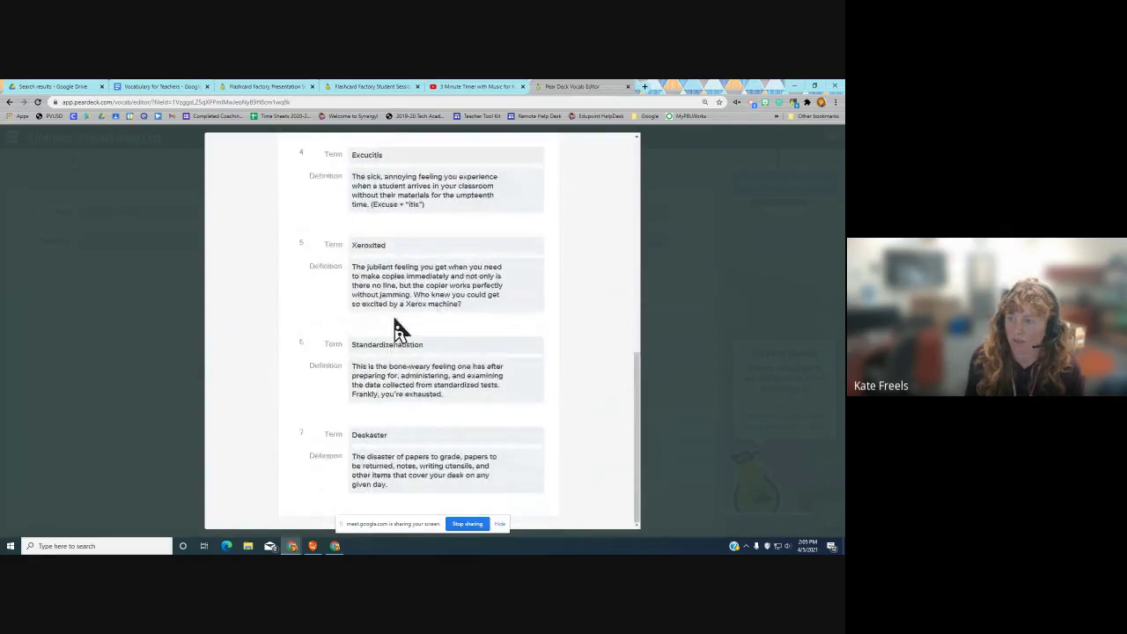
scroll(398, 329, "up", 6)
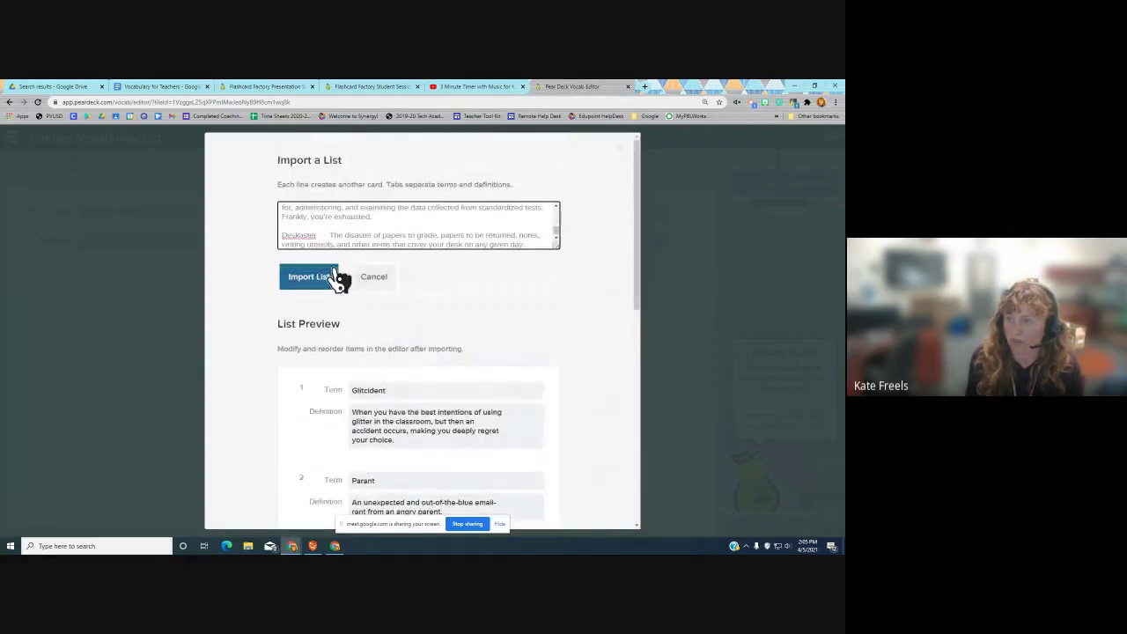
left_click(295, 283)
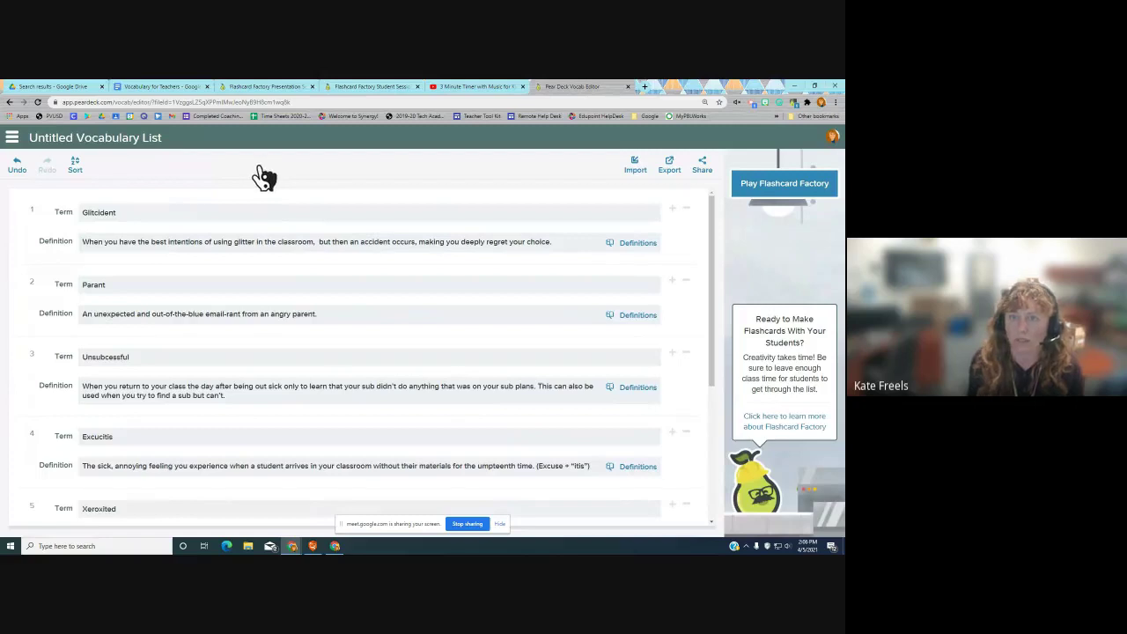
Step: Sort the vocabulary terms alphabetically and move Deskaster below Excucitis
left_click(76, 169)
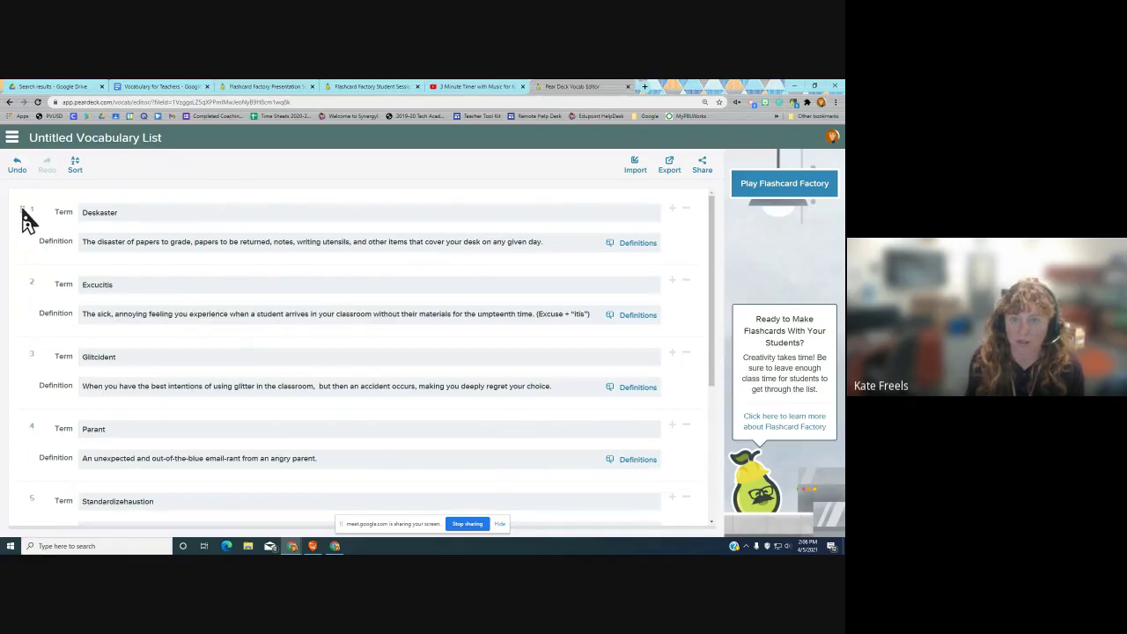
left_click_drag(27, 222, 27, 269)
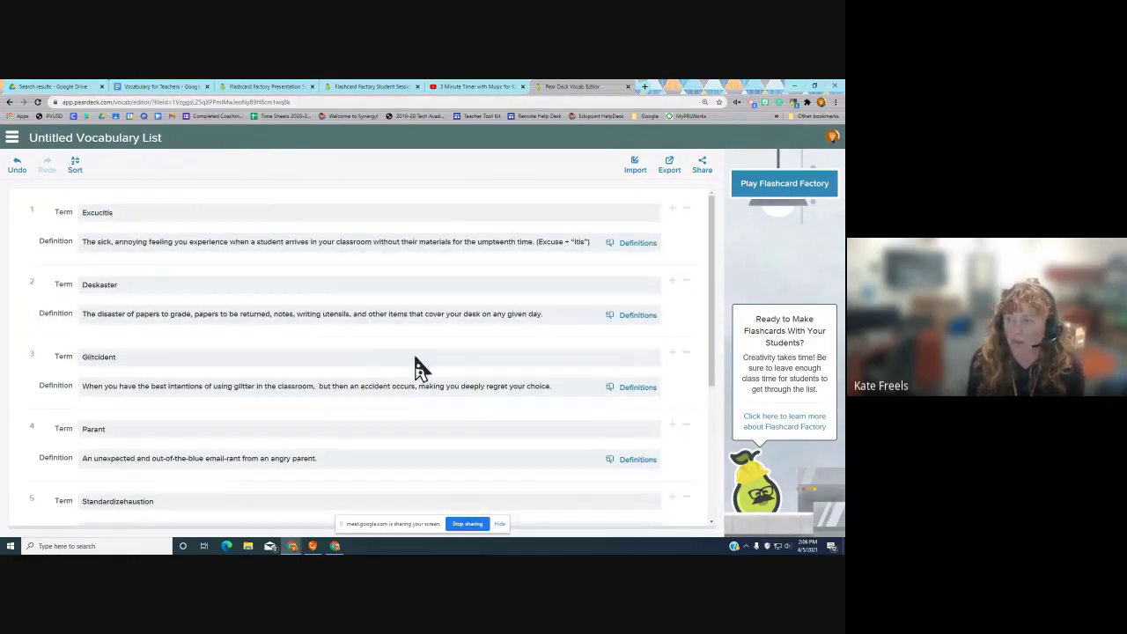
Step: Add the term "population" with the suggested definition "the whole number of people or inhabitants in a country or region" and delete that entry
scroll(519, 374, "down", 3)
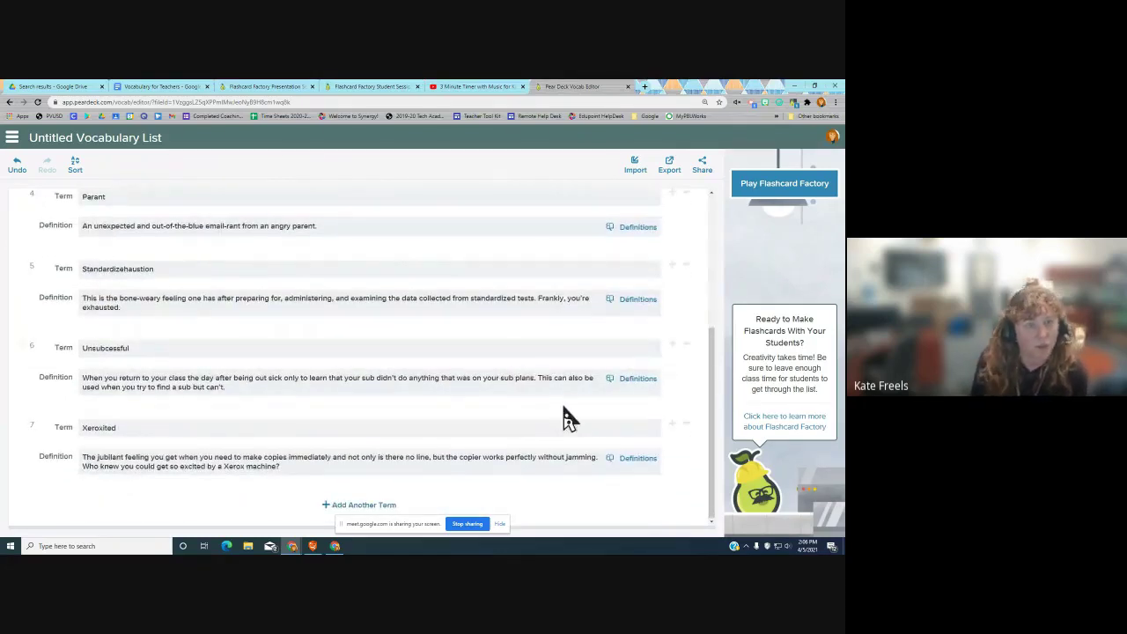
left_click(347, 508)
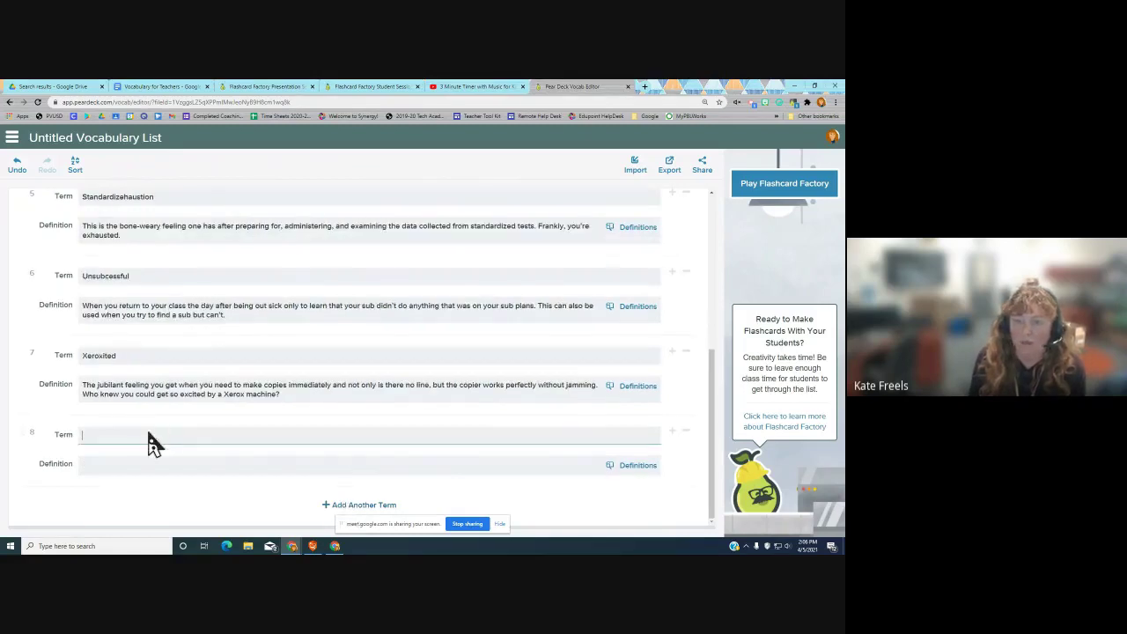
left_click(213, 450)
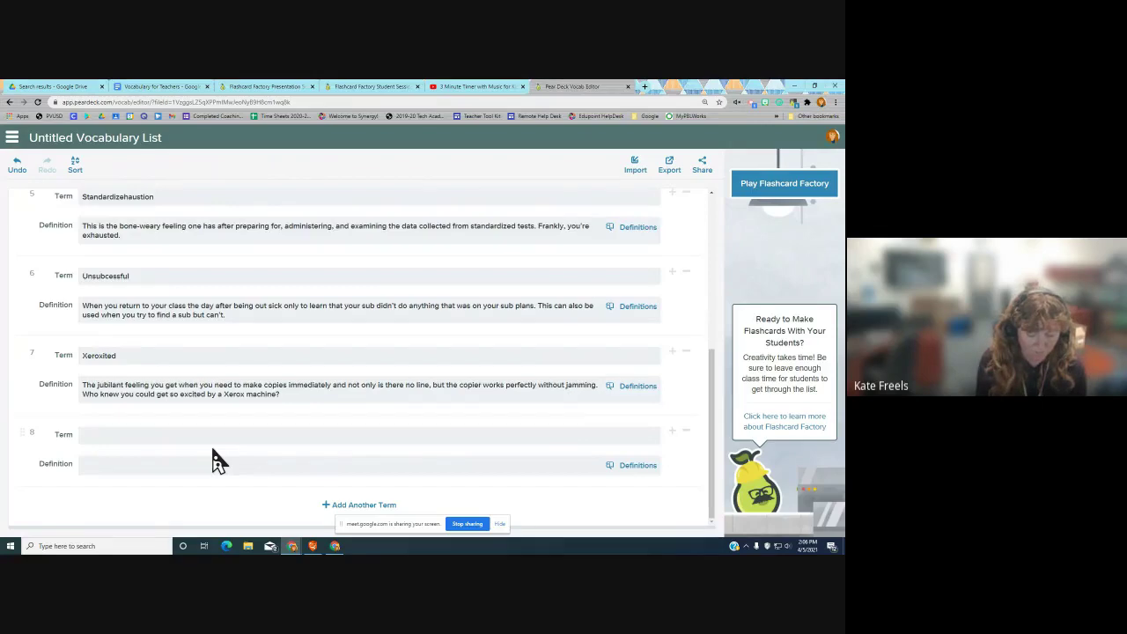
left_click(219, 436)
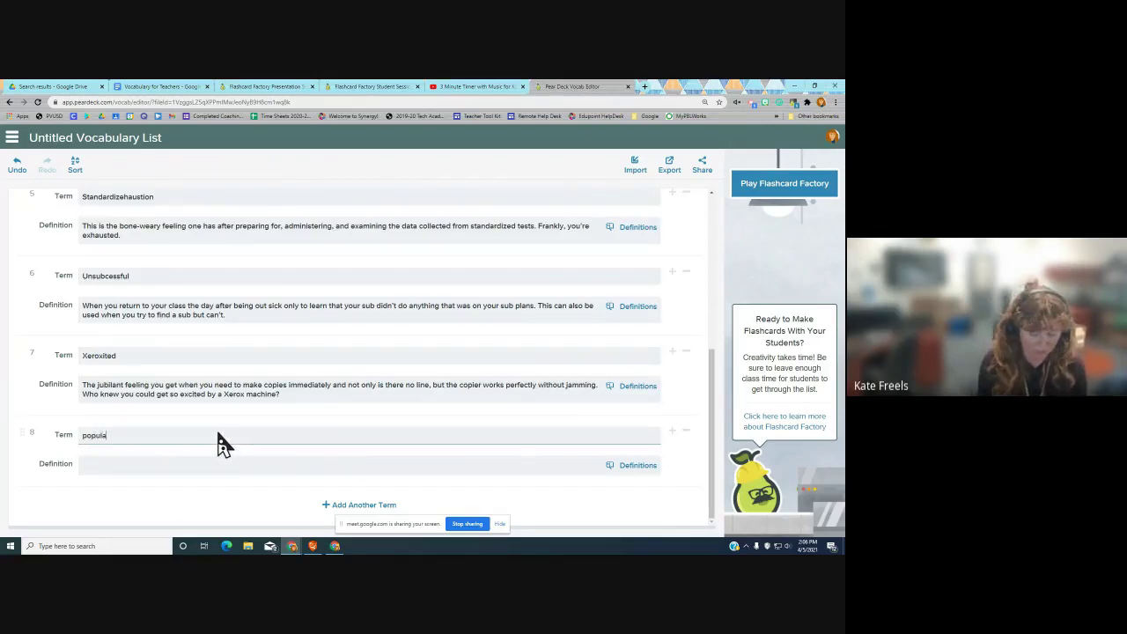
left_click(608, 471)
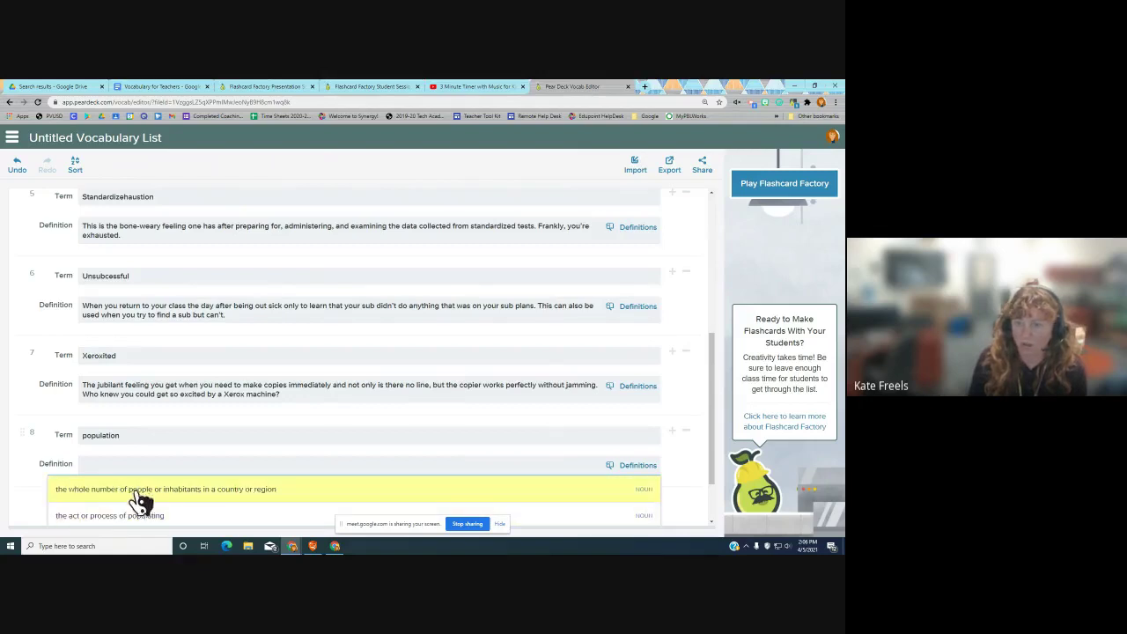
left_click(304, 494)
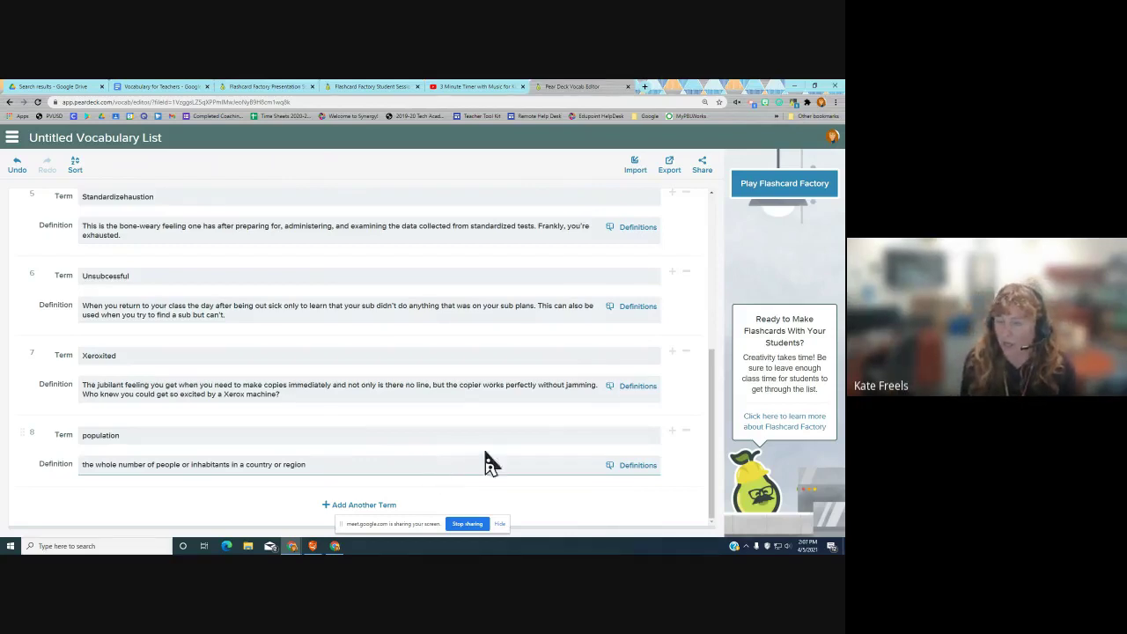
left_click(685, 431)
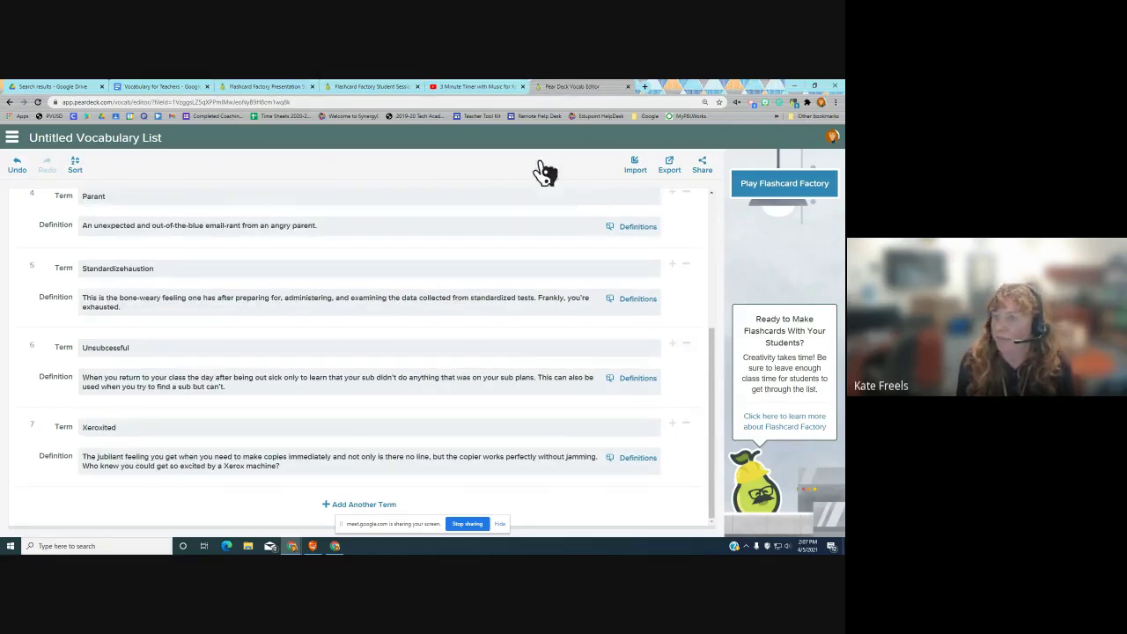
Step: Rename the untitled vocabulary list as "Vocabulary for Teachers"
left_click(124, 141)
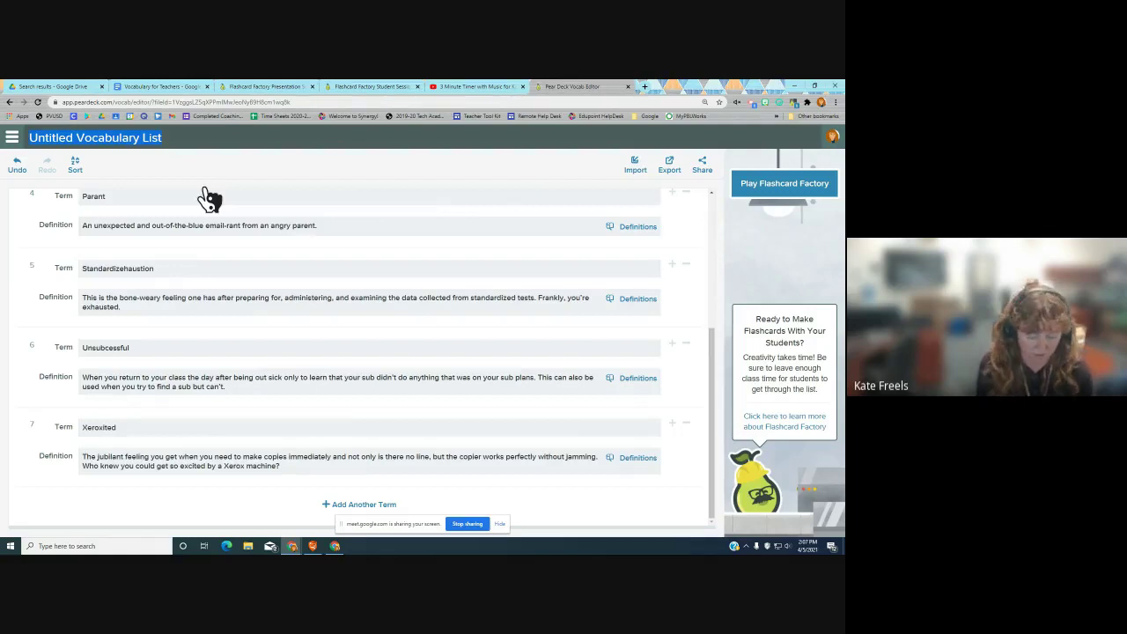
type("Vocab")
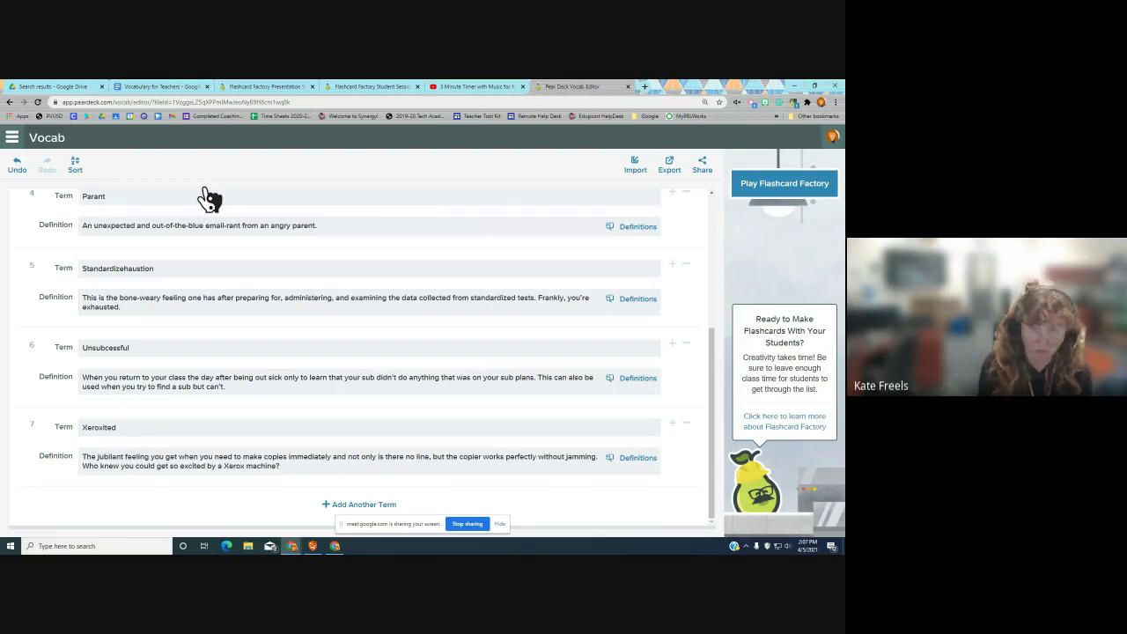
type("ulary for Teachers")
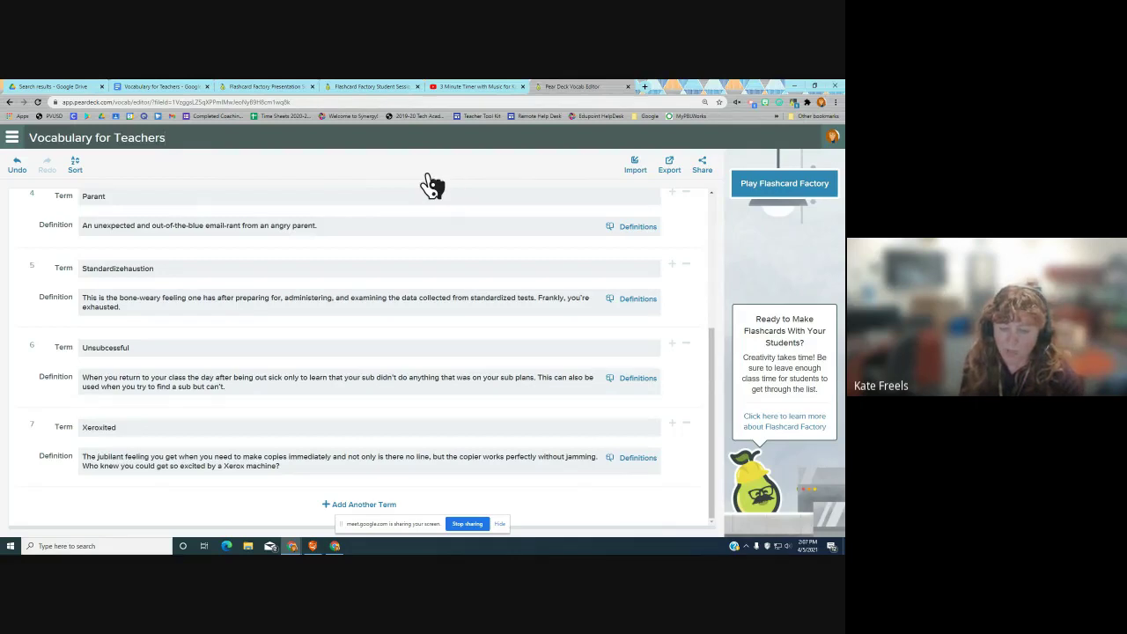
left_click(12, 138)
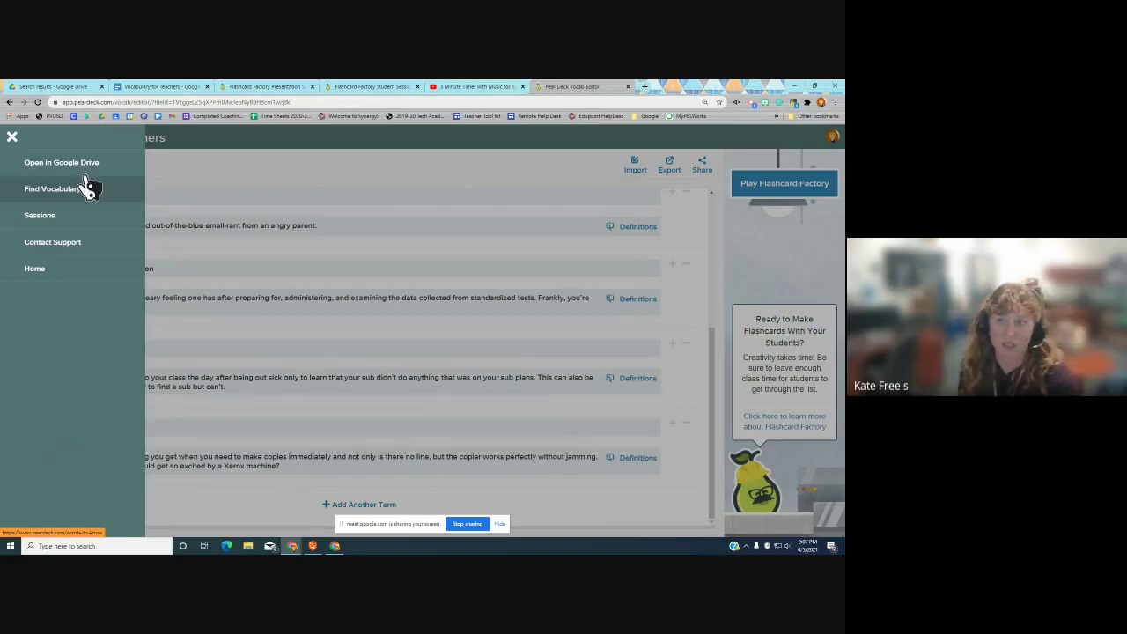
left_click(13, 139)
scroll(360, 311, "up", 3)
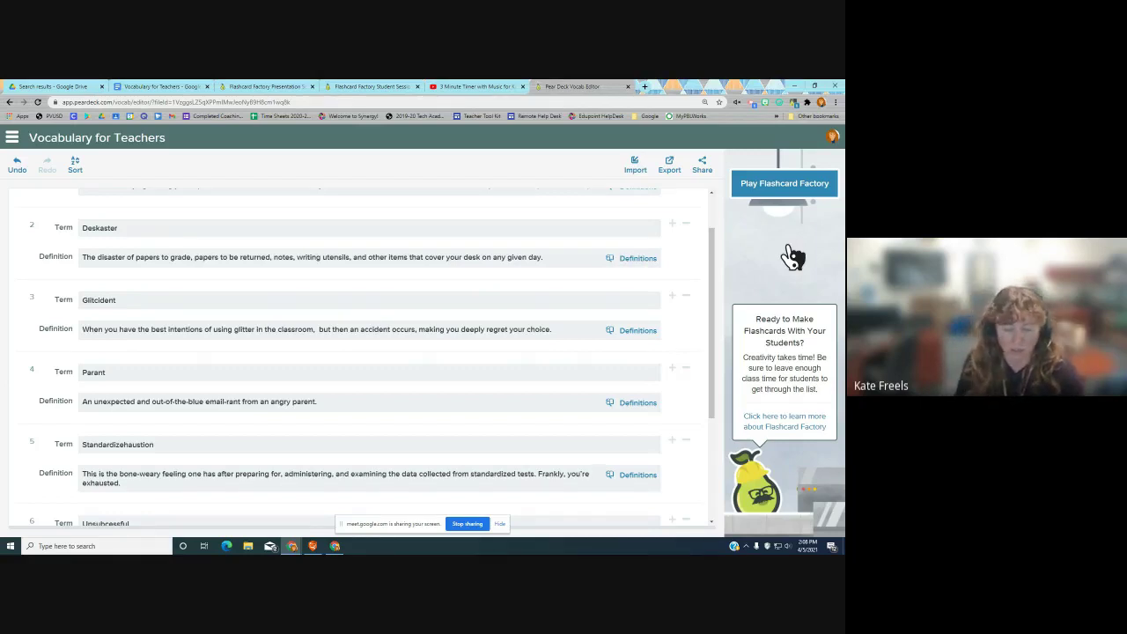
Step: Start a Flashcard Factory game from the vocabulary list and confirm that the window is visible on the projector
left_click(790, 191)
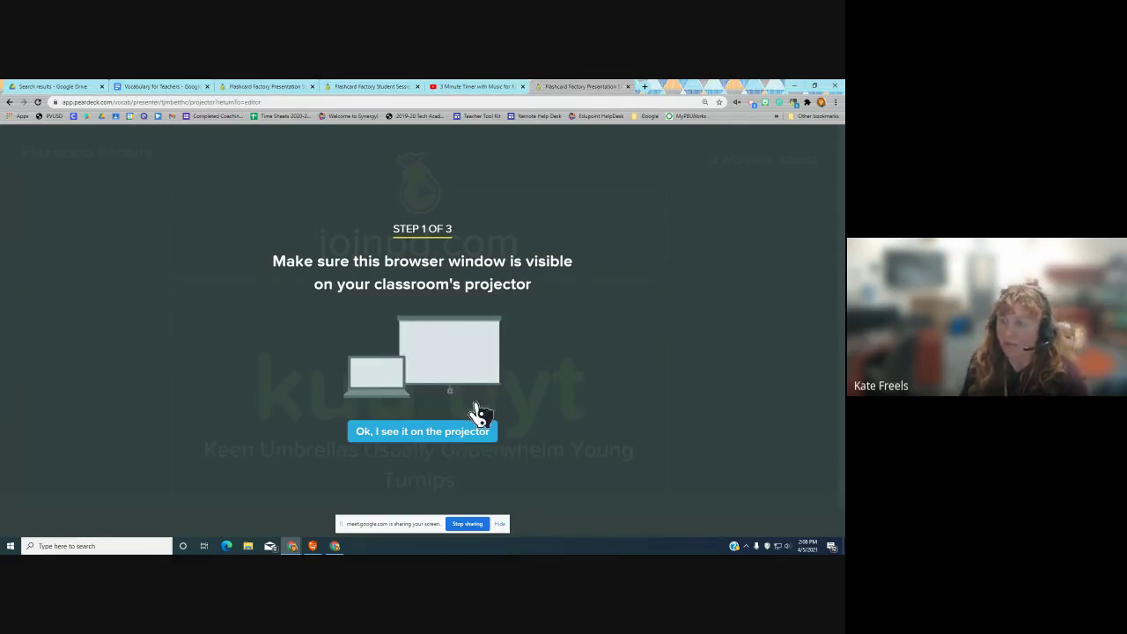
left_click(423, 435)
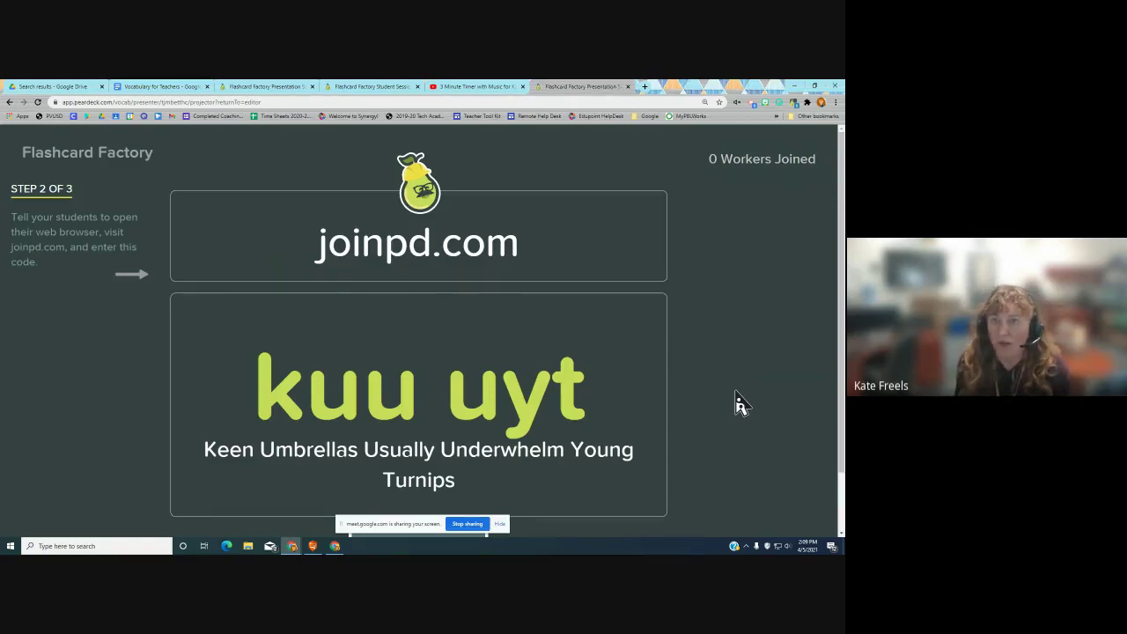
Step: Clock in the class, start play with the Day Shift and Night Shift groups, and check the session's phase options
left_click(500, 524)
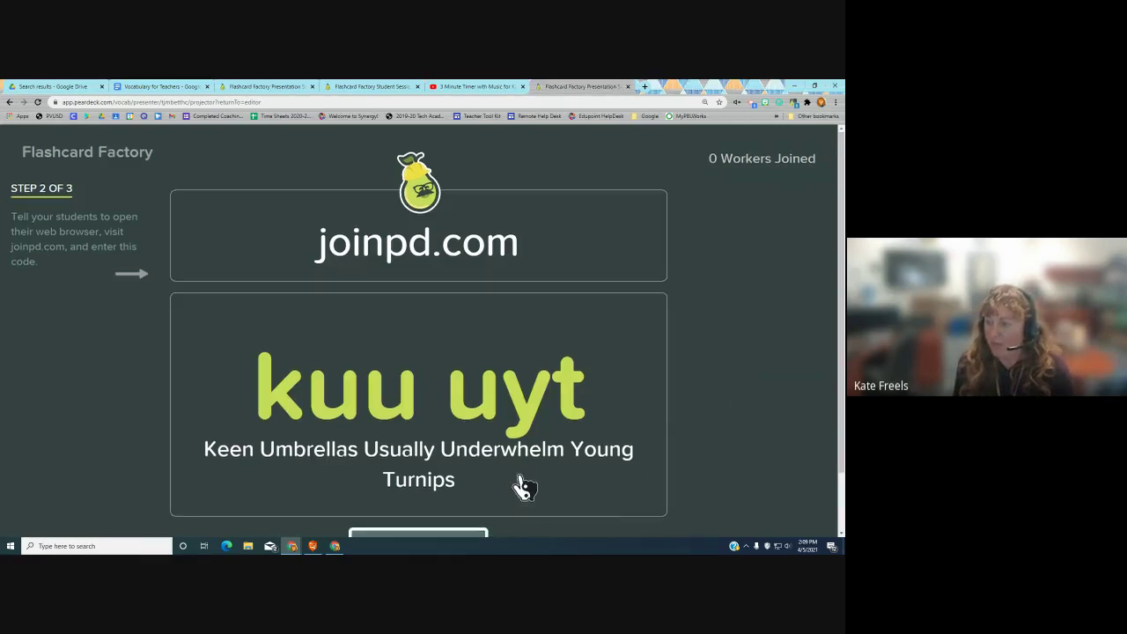
scroll(524, 487, "down", 1)
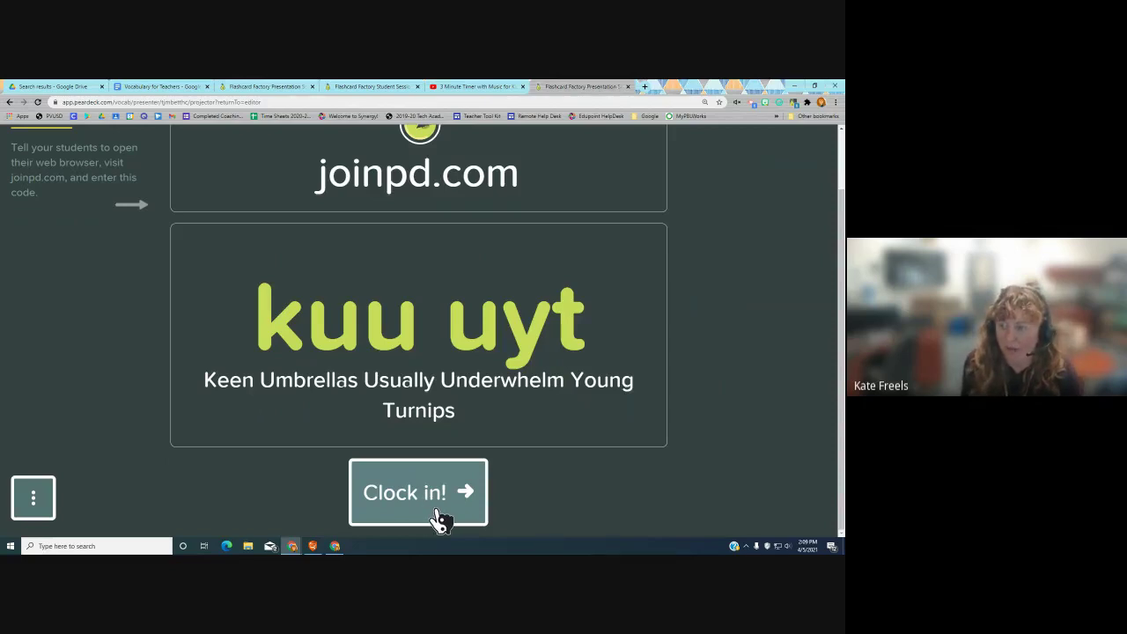
left_click(438, 520)
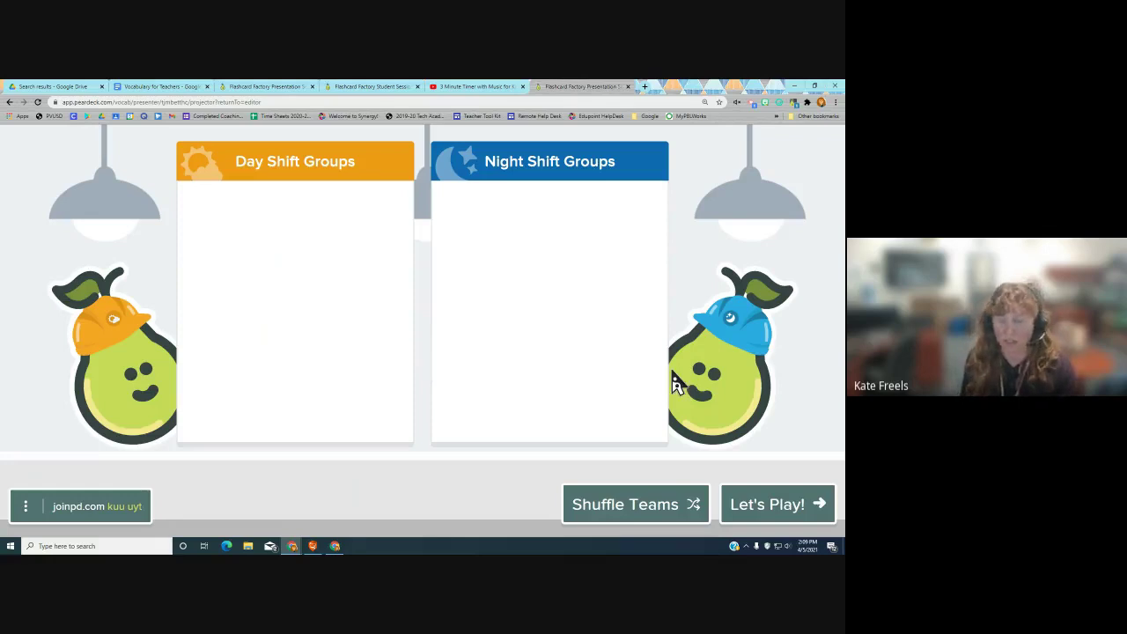
left_click(757, 514)
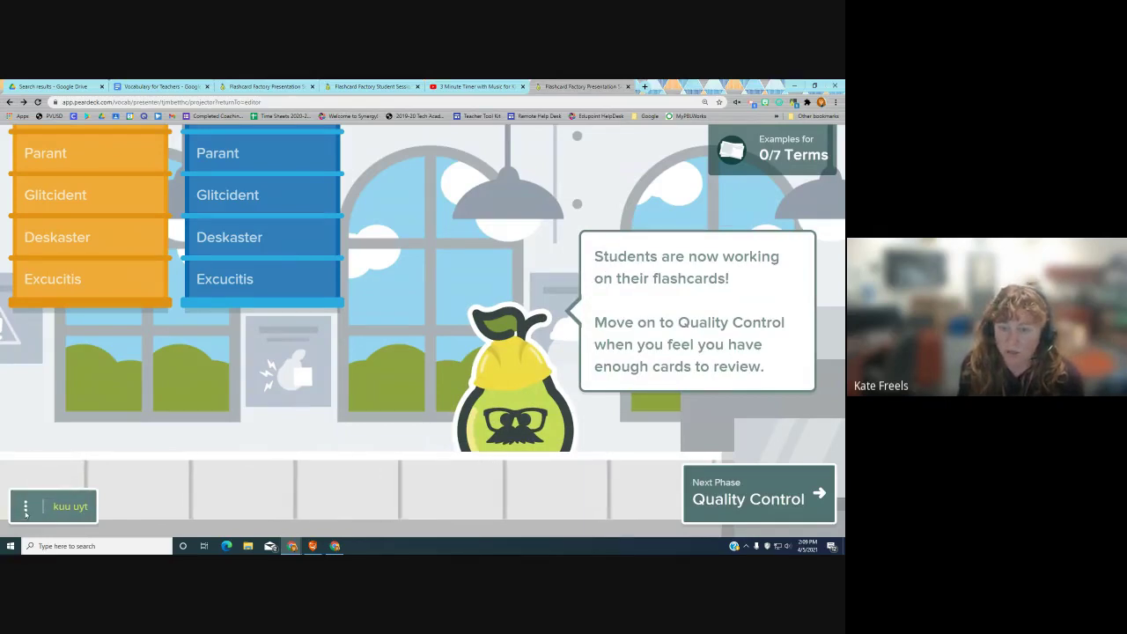
left_click(26, 512)
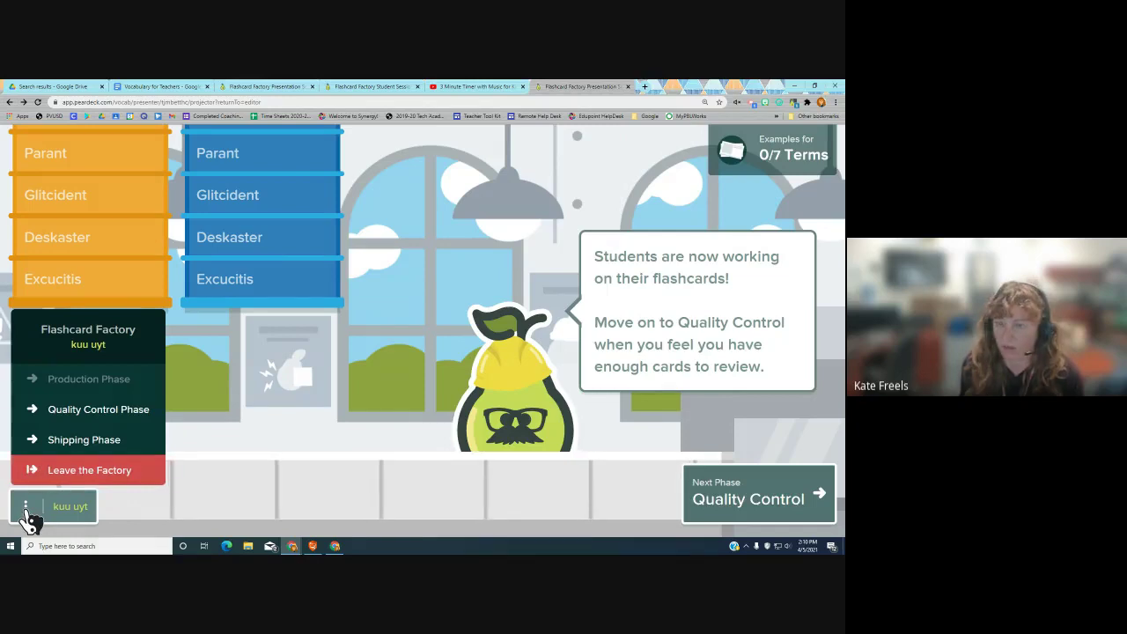
left_click(26, 514)
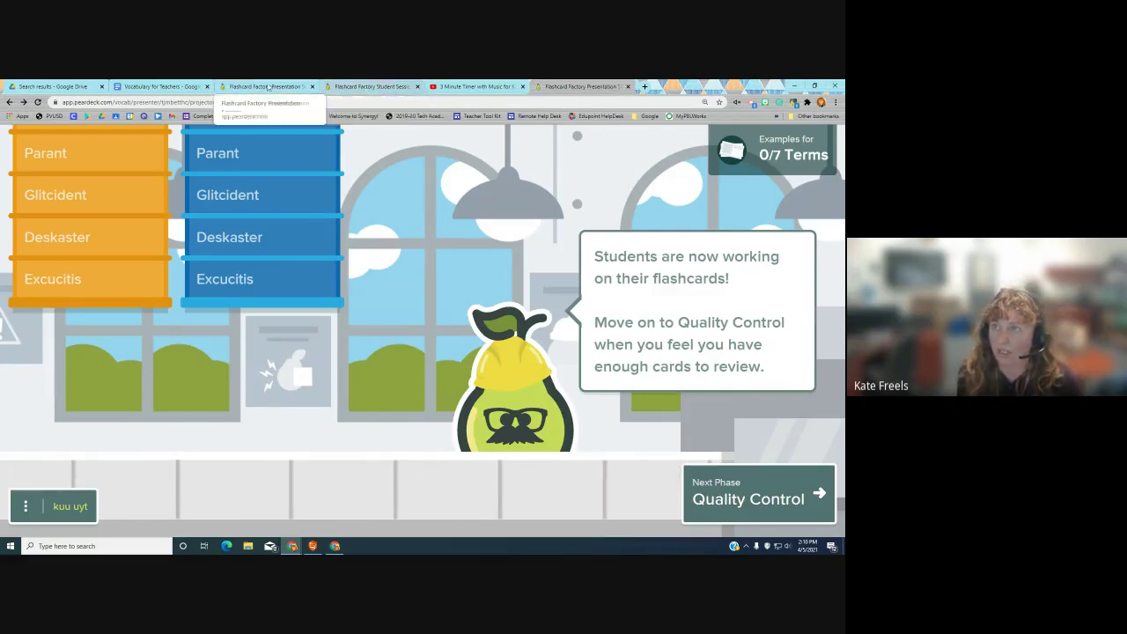
Step: In the student session, draw thin and thick freehand strokes and a thick straight line on the Population canvas, and add the word "text"
left_click(388, 88)
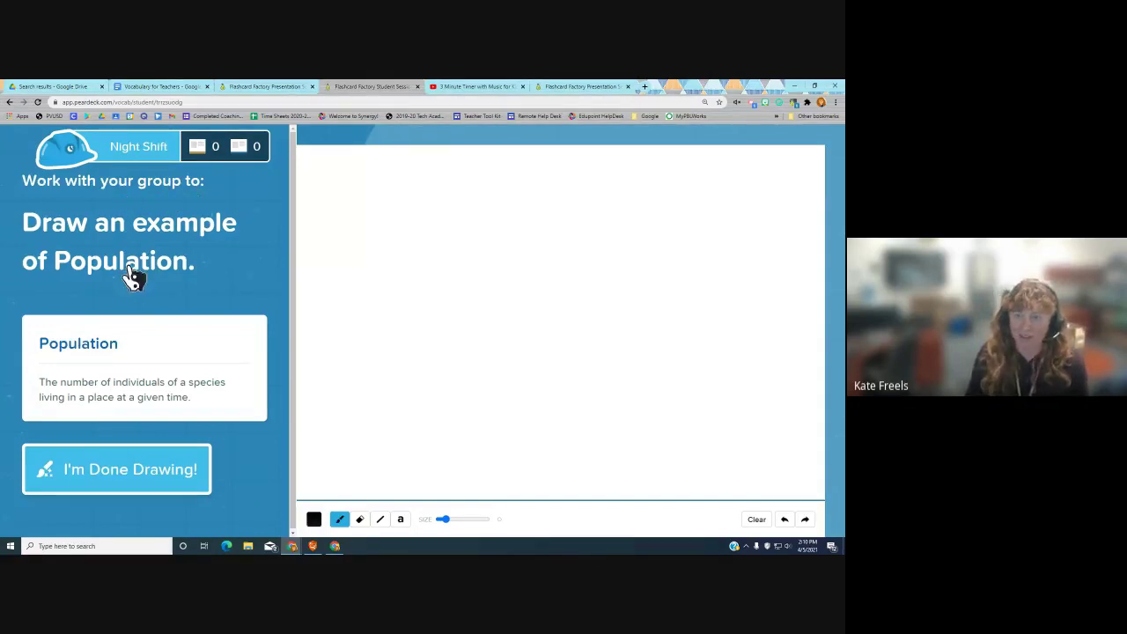
left_click(314, 520)
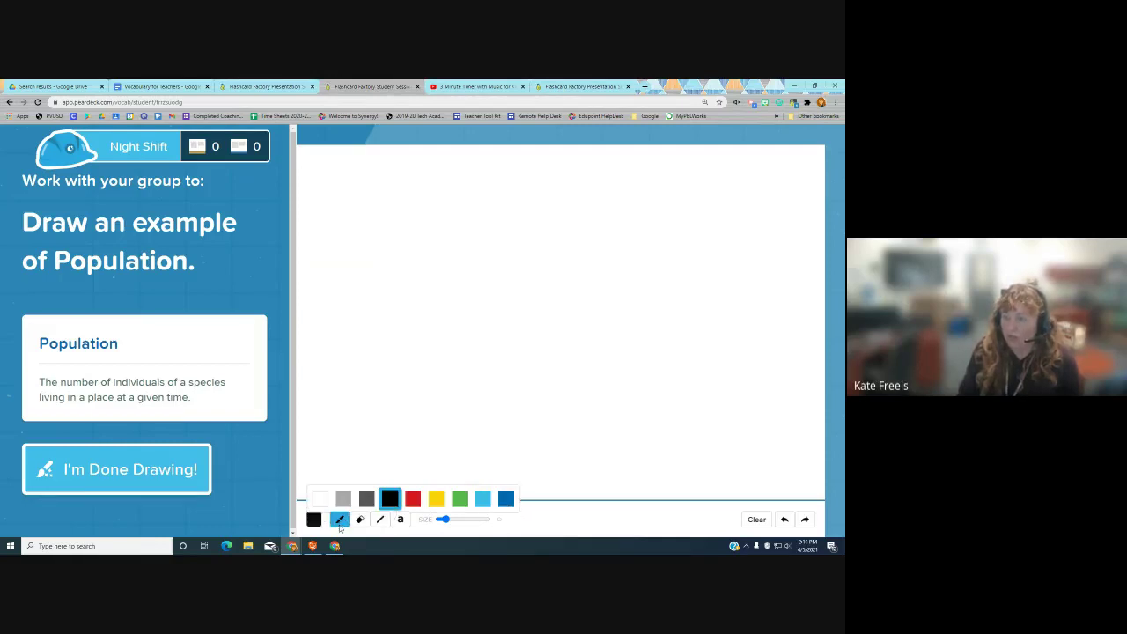
left_click(341, 521)
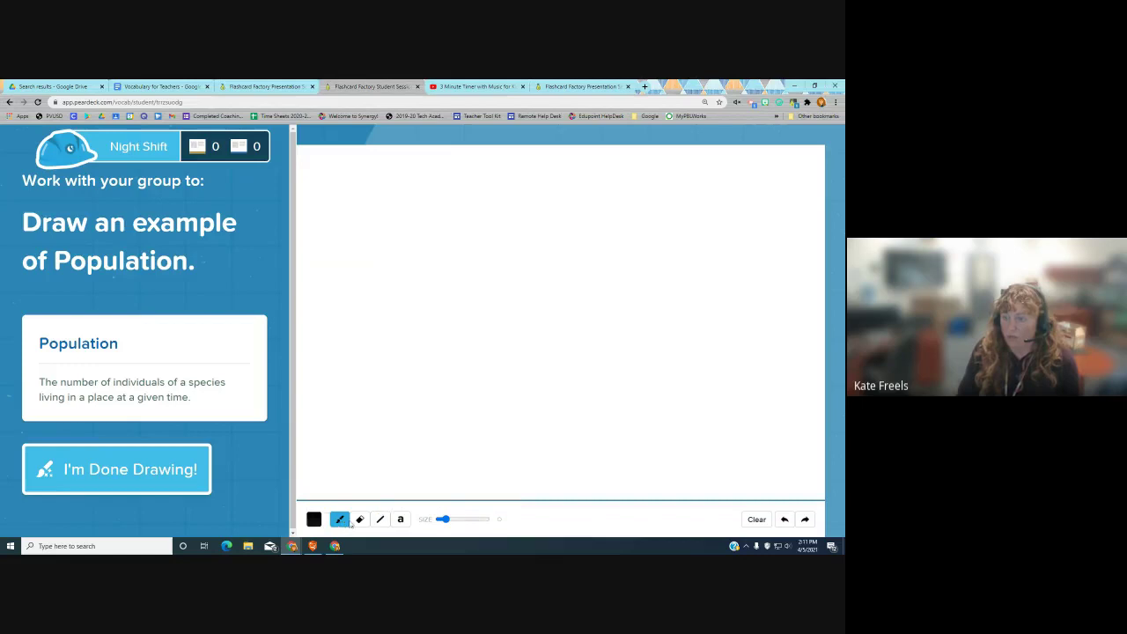
left_click_drag(558, 436, 613, 311)
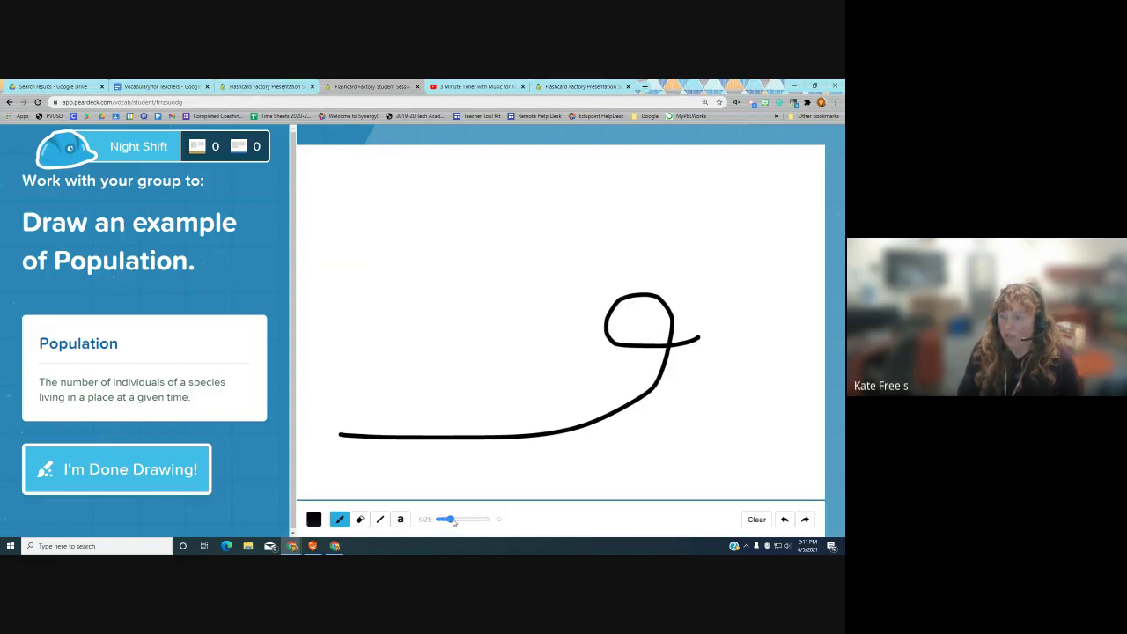
left_click_drag(433, 391, 514, 285)
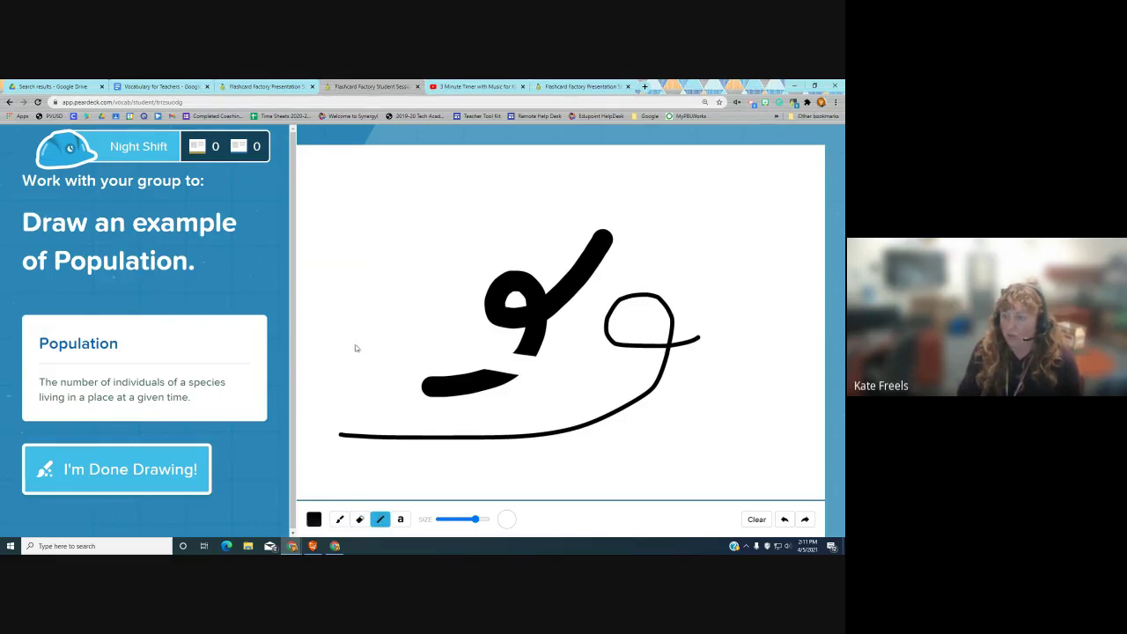
left_click_drag(409, 291, 648, 184)
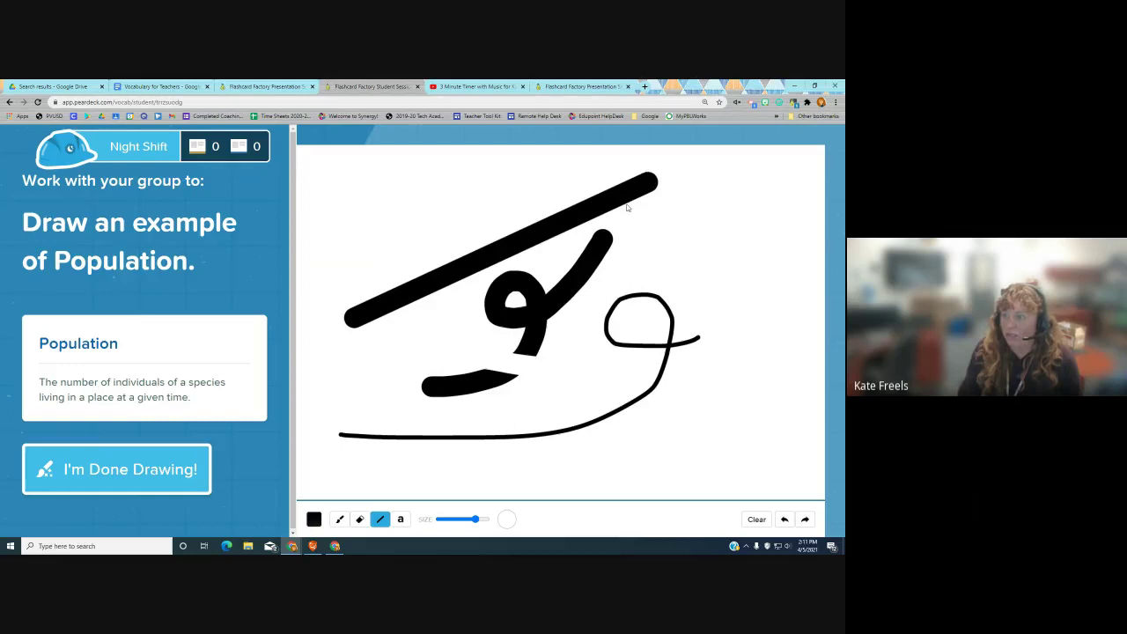
left_click(401, 520)
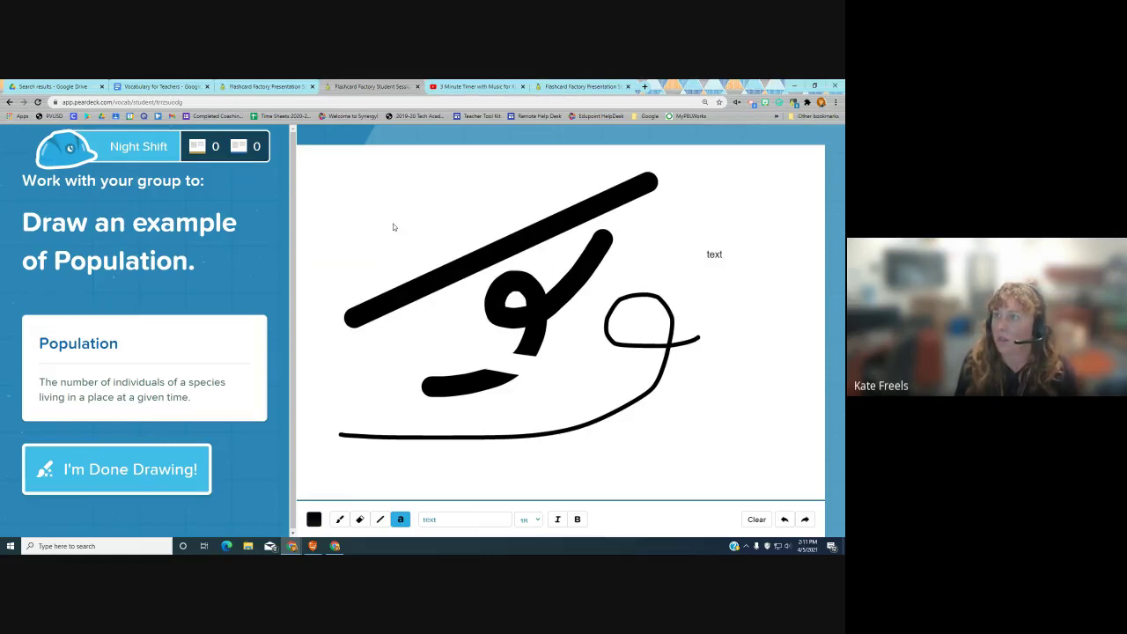
Step: Recheck the phase options in the presenter session and show the YouTube 3 minute timer video in full screen
left_click(571, 86)
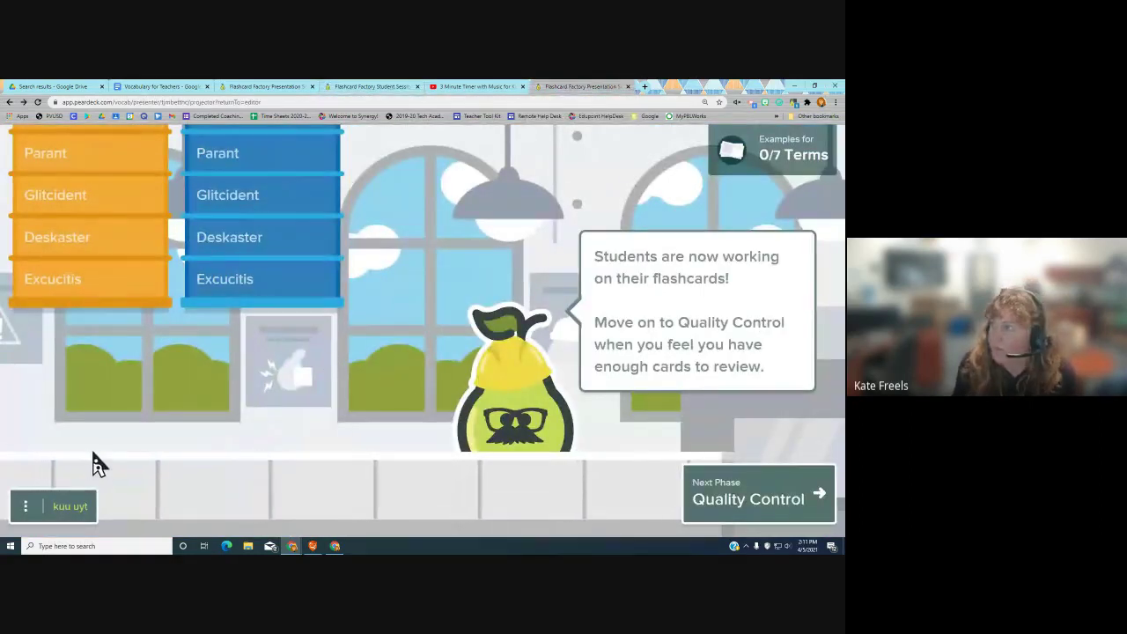
left_click(22, 509)
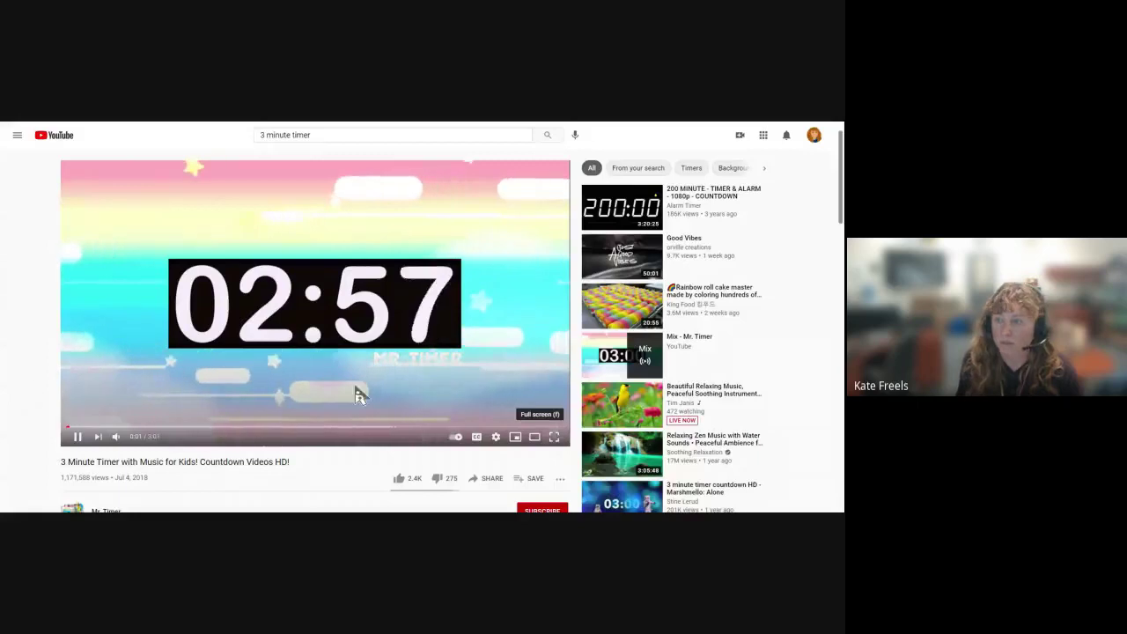
key("f")
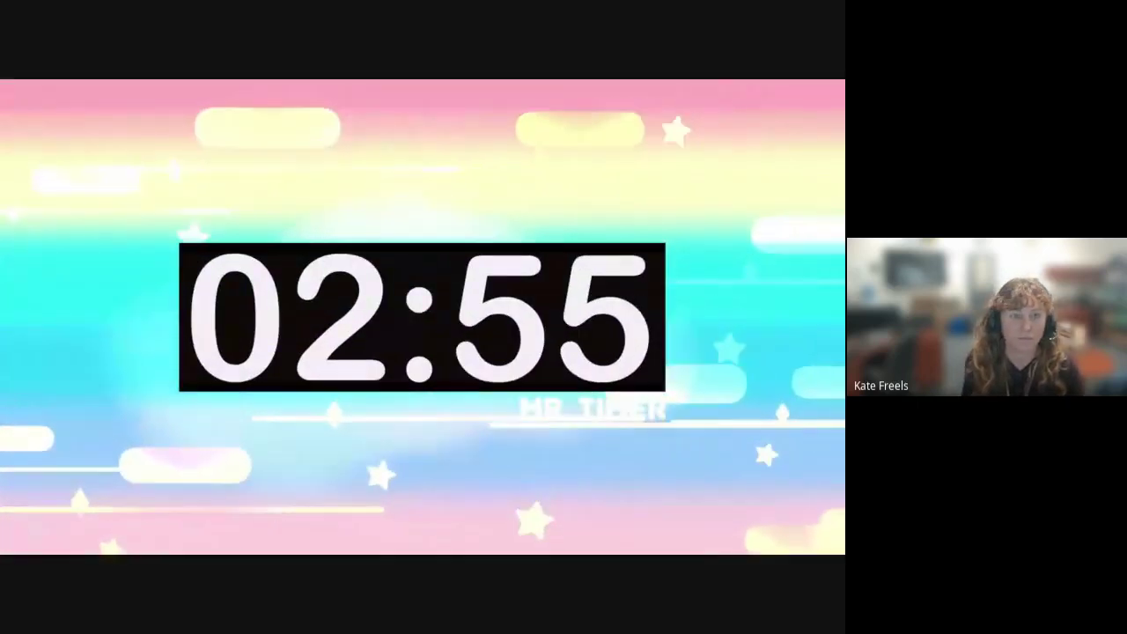
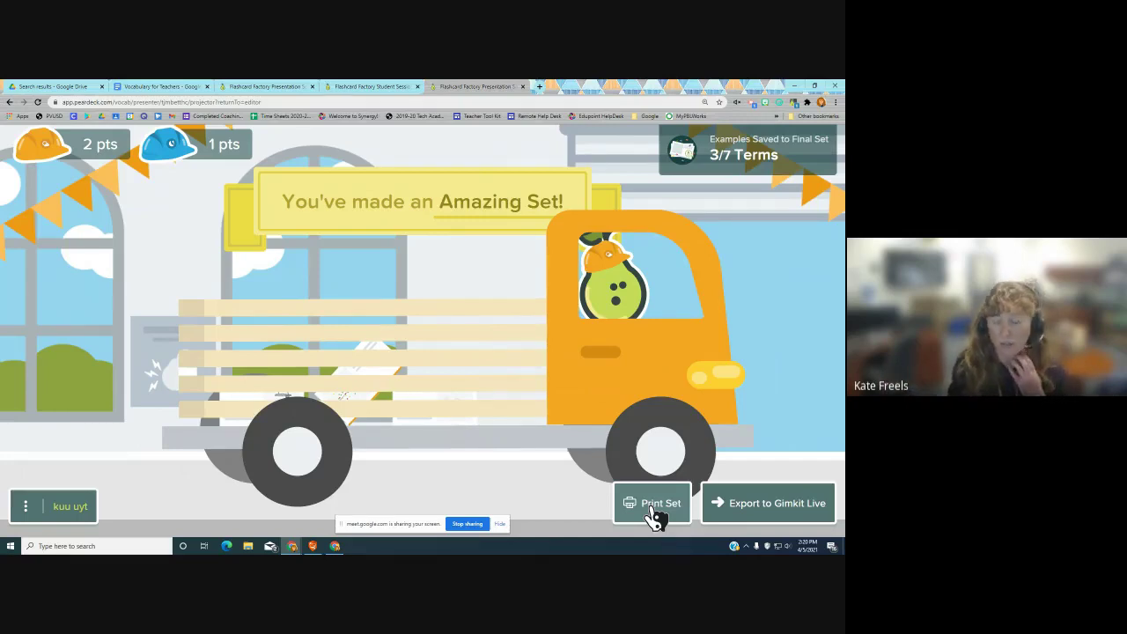
Step: Export the finished class flashcard set to Gimkit Live under the name "Flashcards for Teachers"
left_click(757, 517)
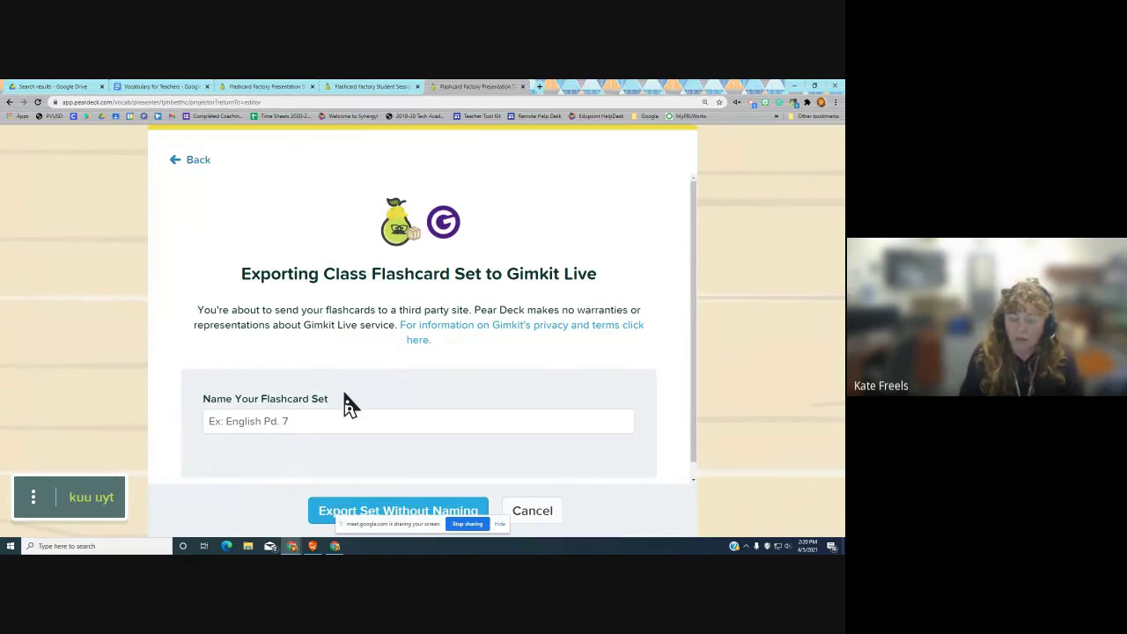
left_click(323, 431)
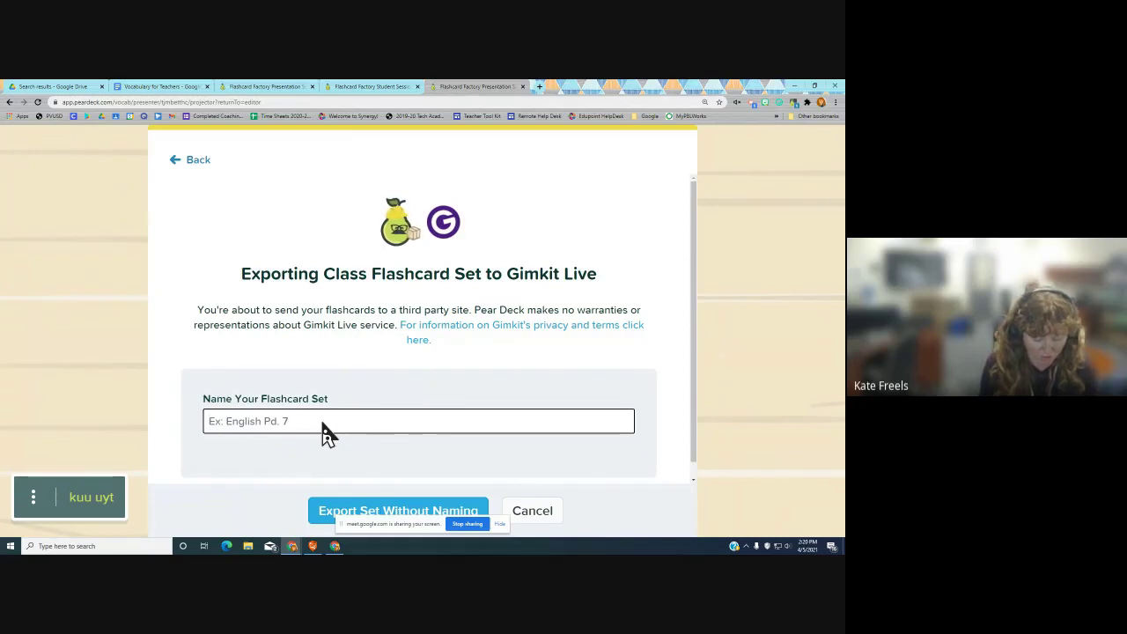
type("Flashcard")
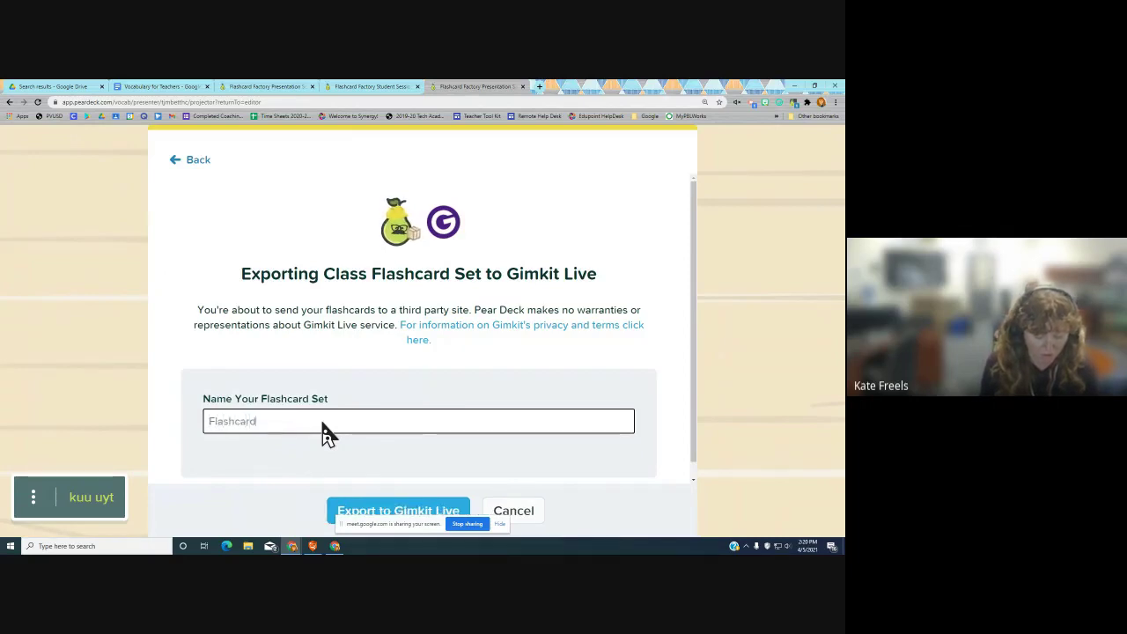
type("s for Teachers")
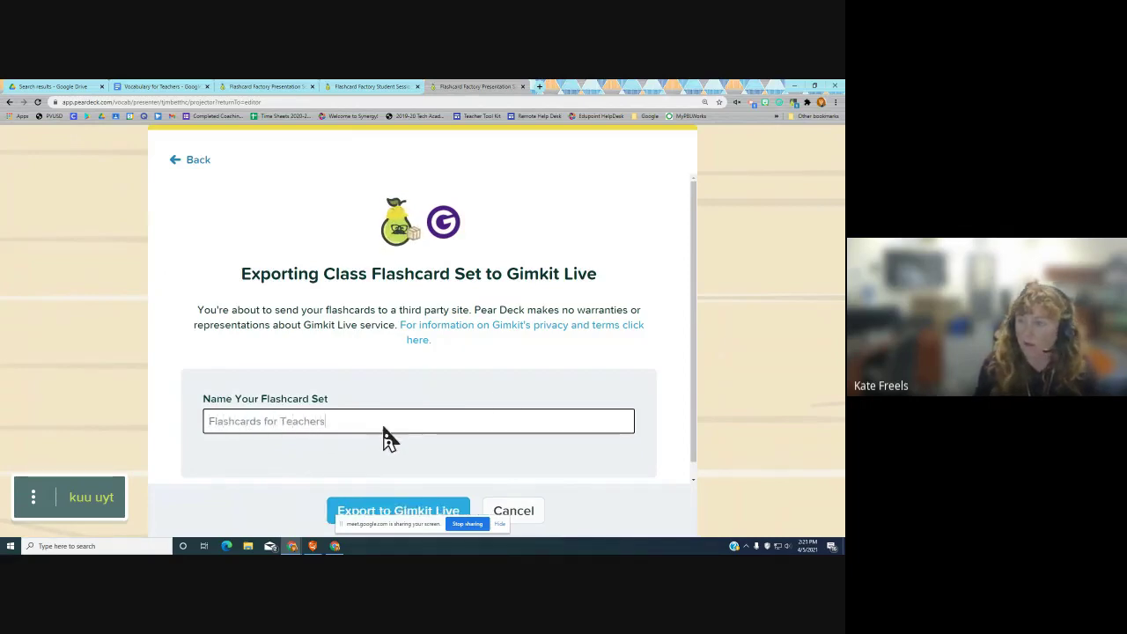
scroll(475, 422, "down", 1)
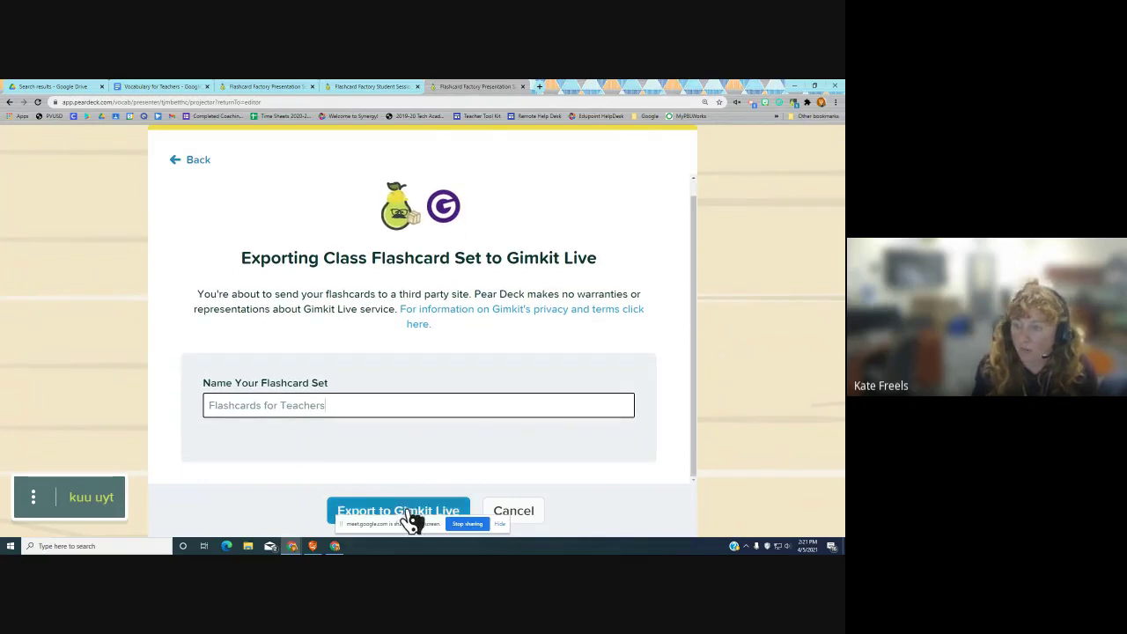
left_click(407, 515)
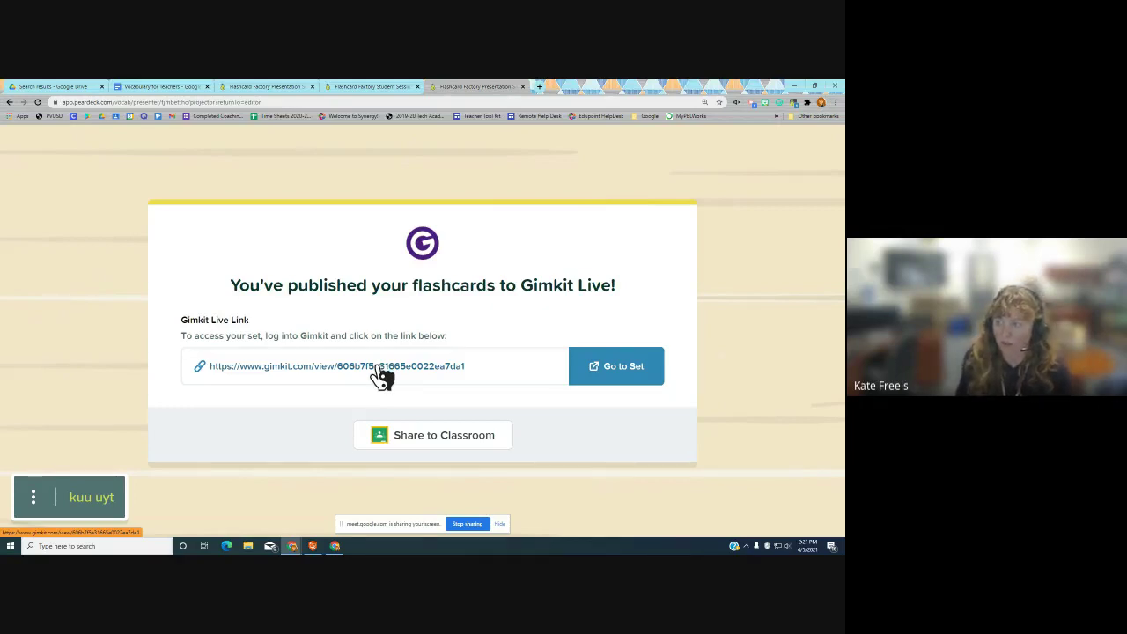
Step: Open the published flashcard set in Gimkit and log in with the Google account
left_click(377, 366)
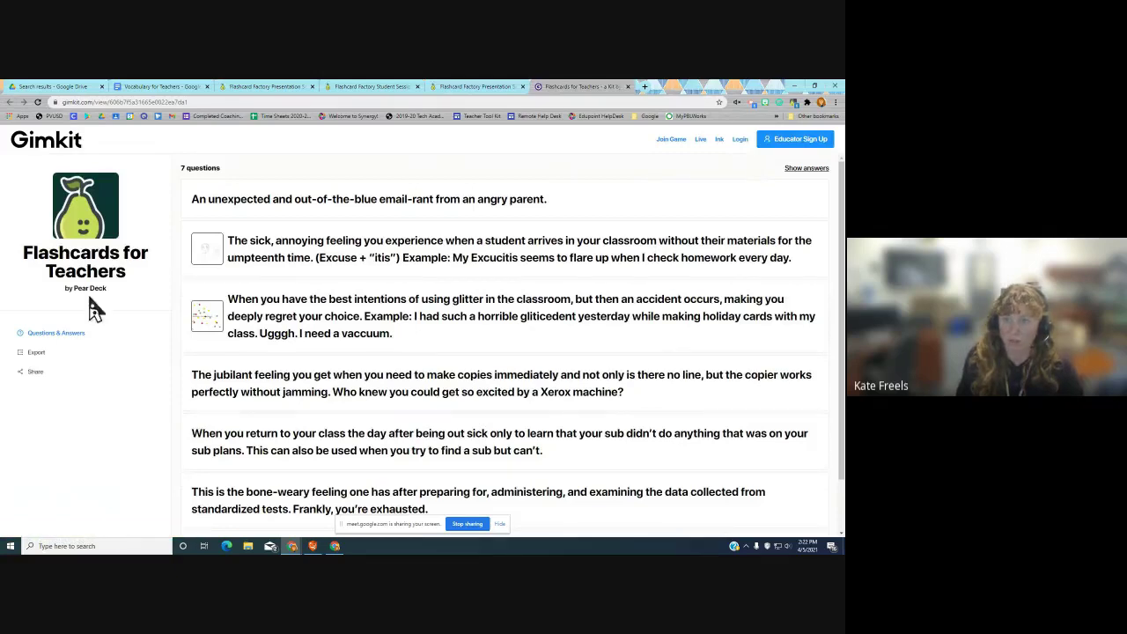
left_click(740, 141)
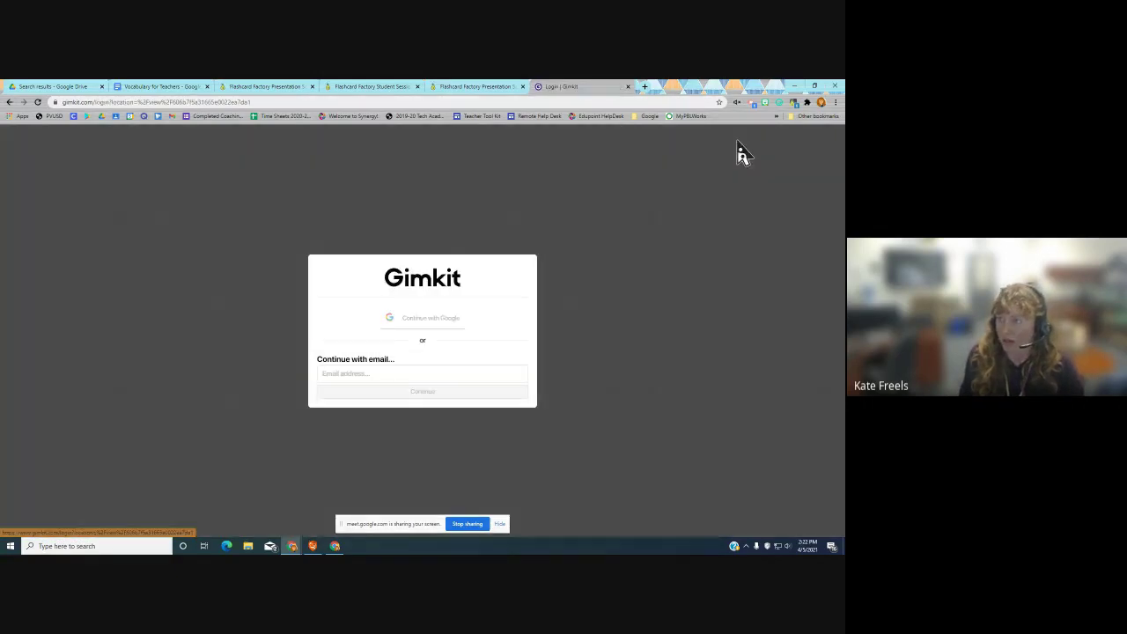
left_click(434, 323)
left_click(398, 305)
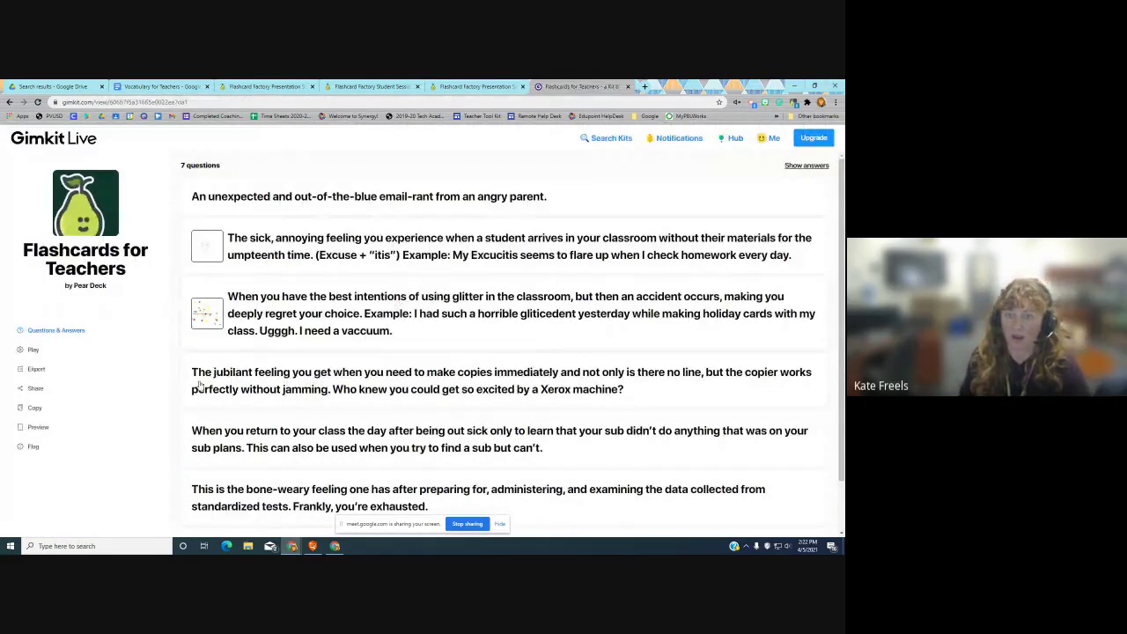
Step: Start hosting a game from the Flashcards for Teachers kit, browse the game modes and choose Classic
left_click(33, 351)
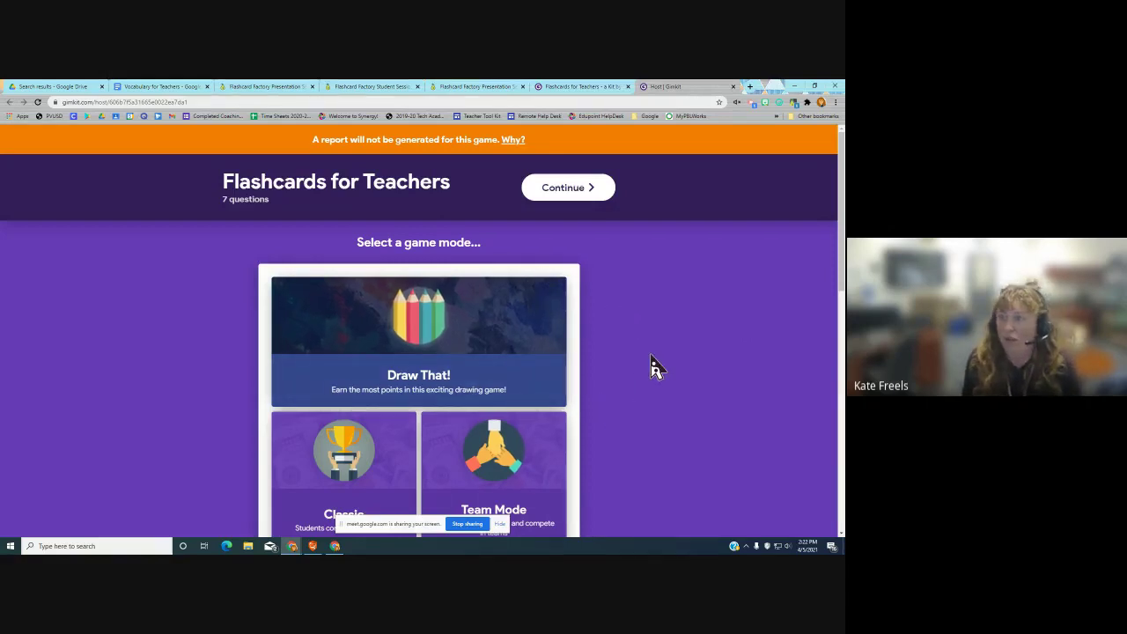
scroll(652, 367, "down", 9)
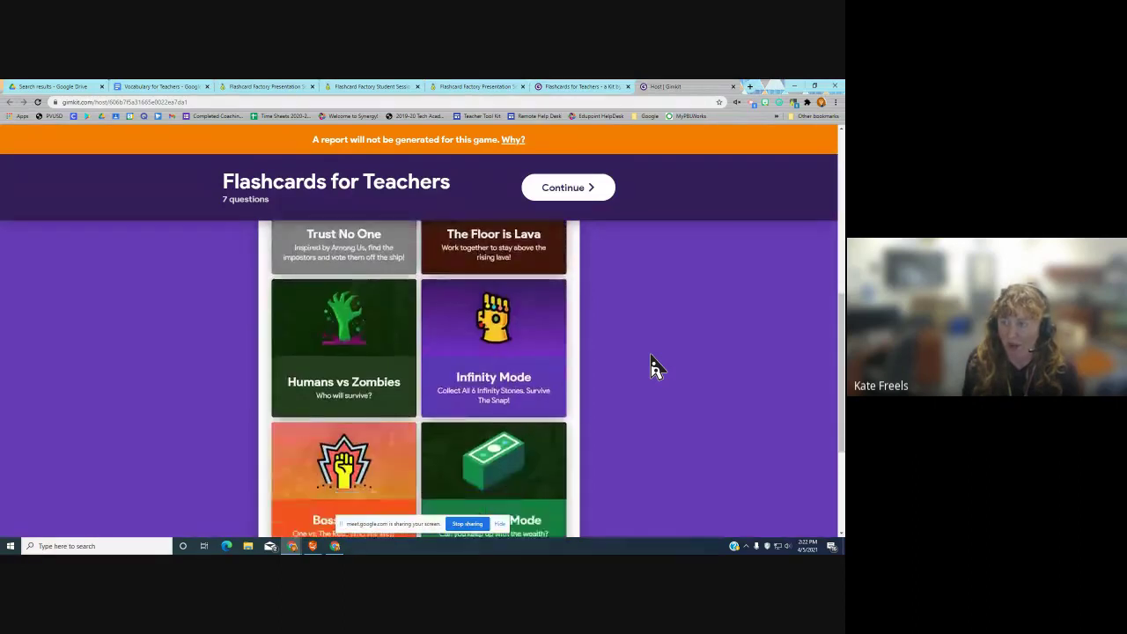
scroll(652, 367, "up", 2)
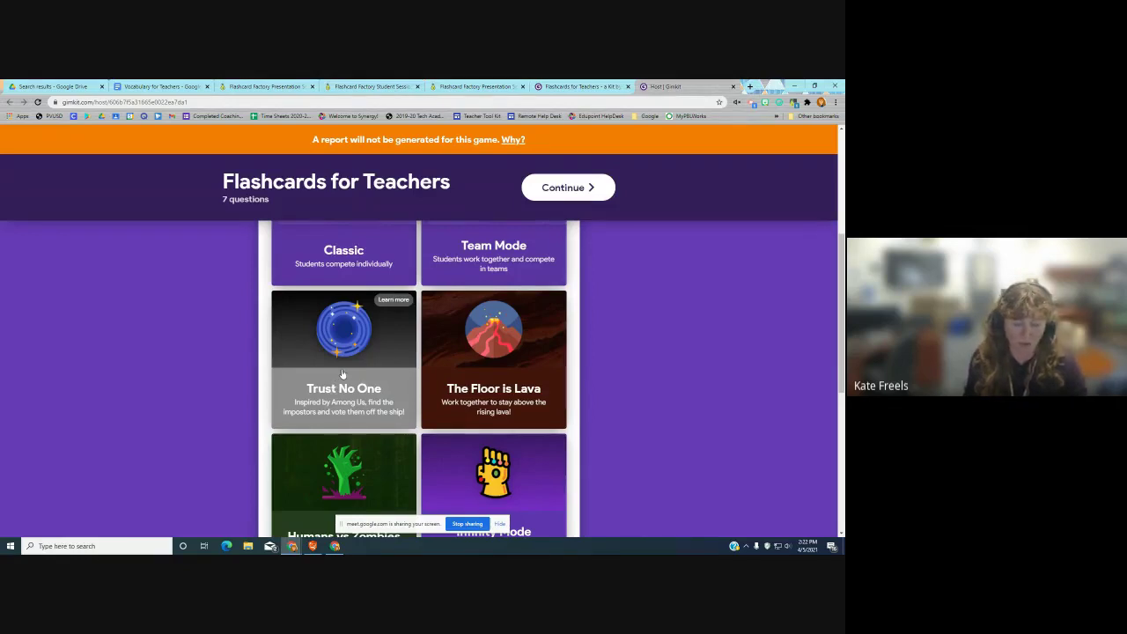
scroll(338, 458, "down", 1)
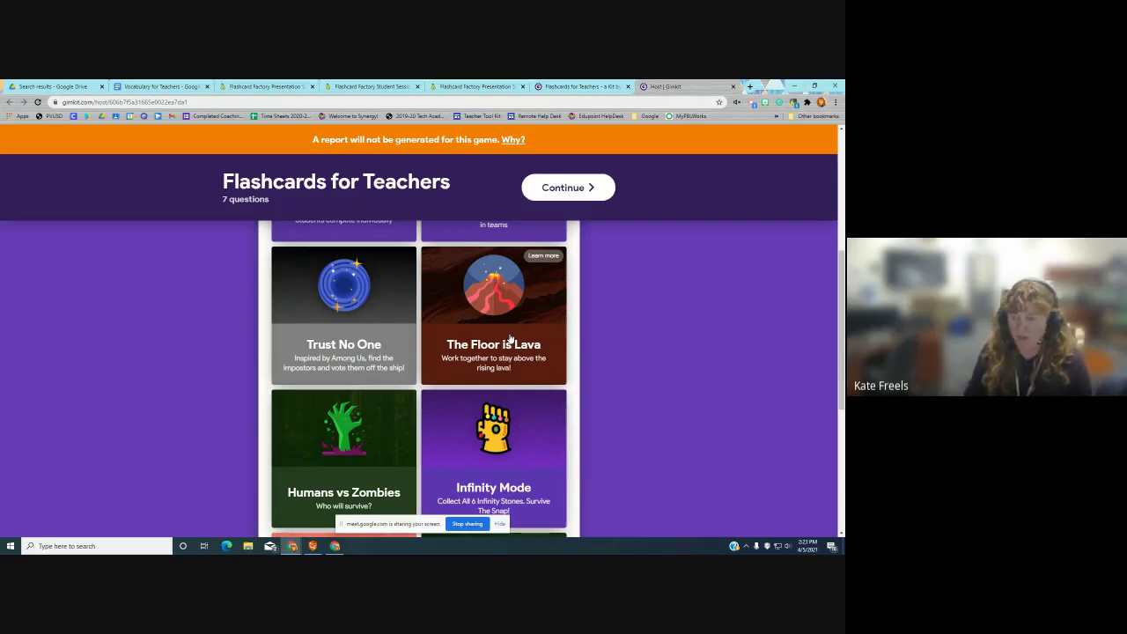
scroll(573, 352, "down", 5)
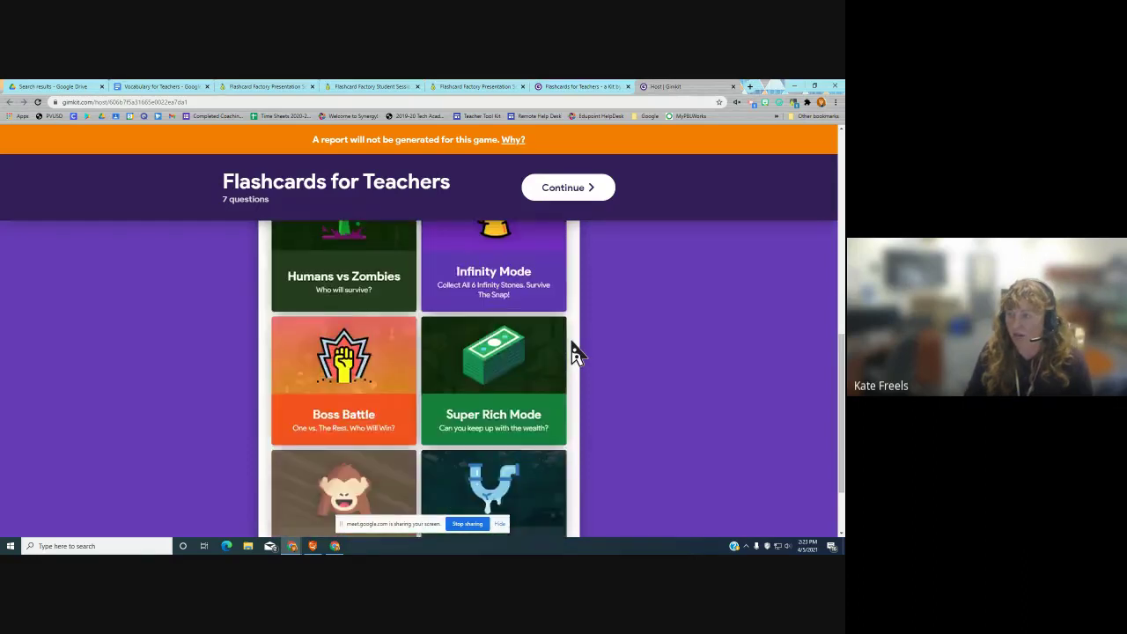
scroll(573, 352, "down", 1)
scroll(360, 385, "up", 1)
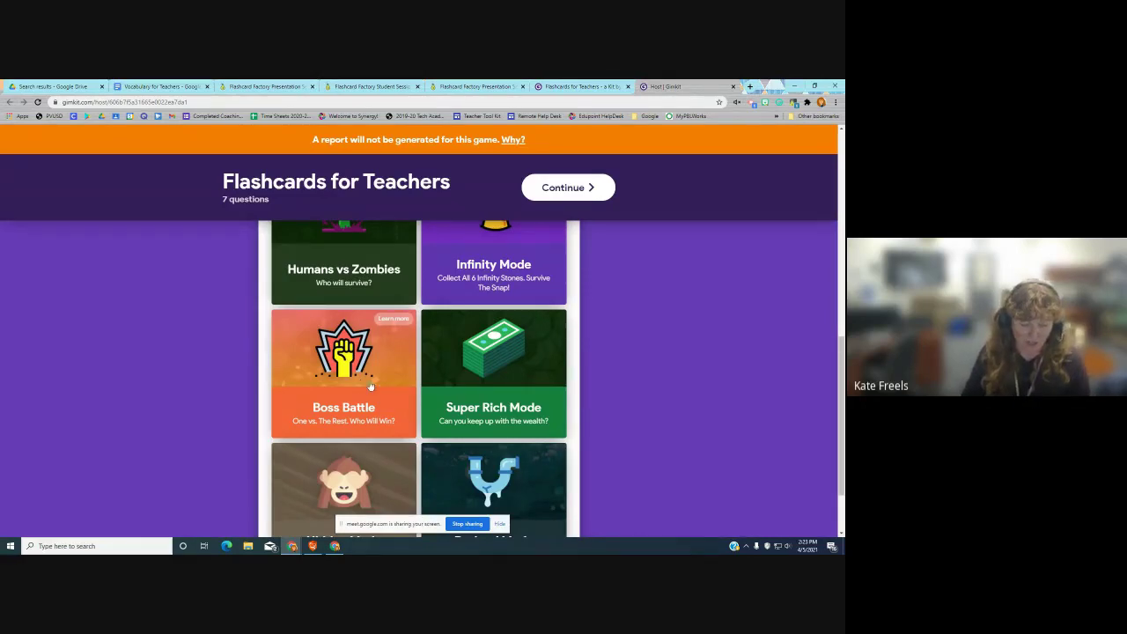
scroll(504, 380, "up", 3)
scroll(493, 380, "up", 3)
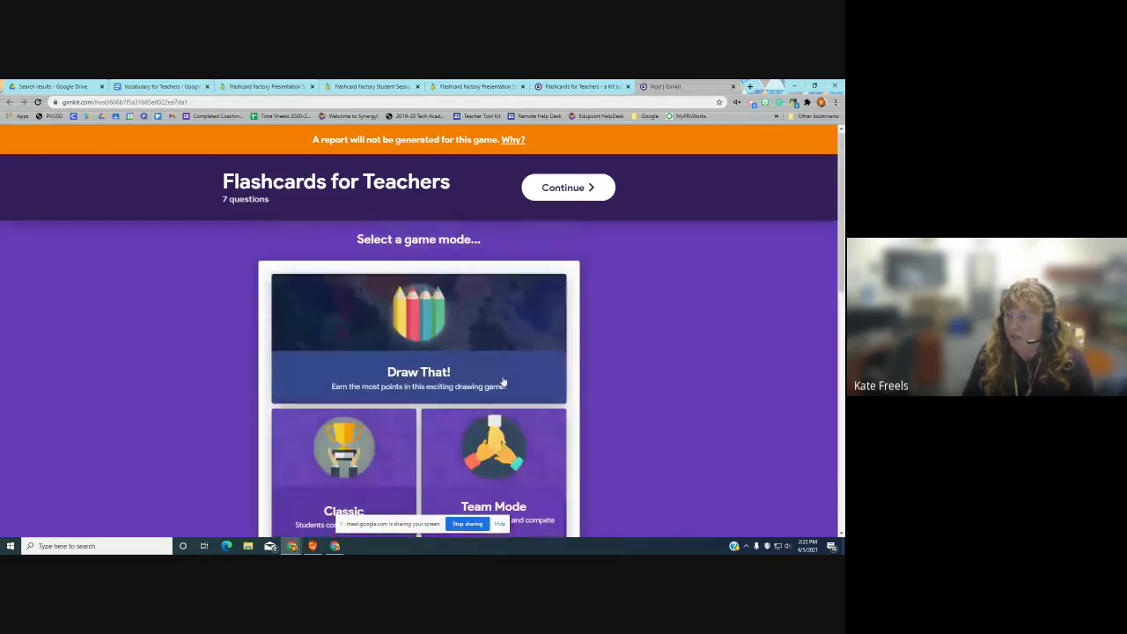
scroll(426, 392, "down", 2)
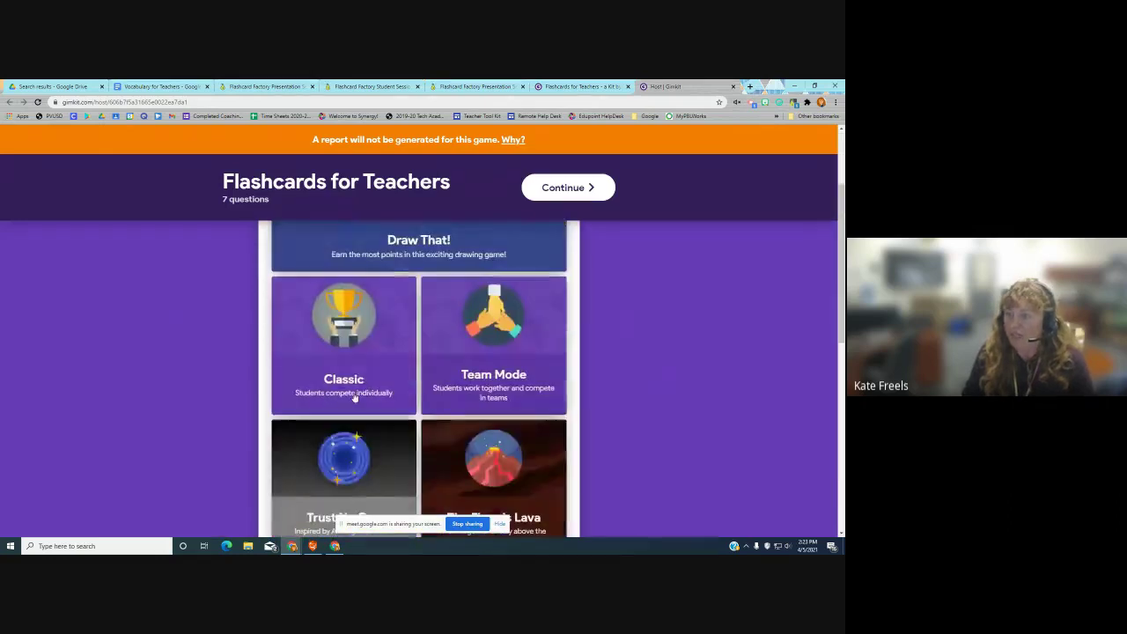
left_click(342, 339)
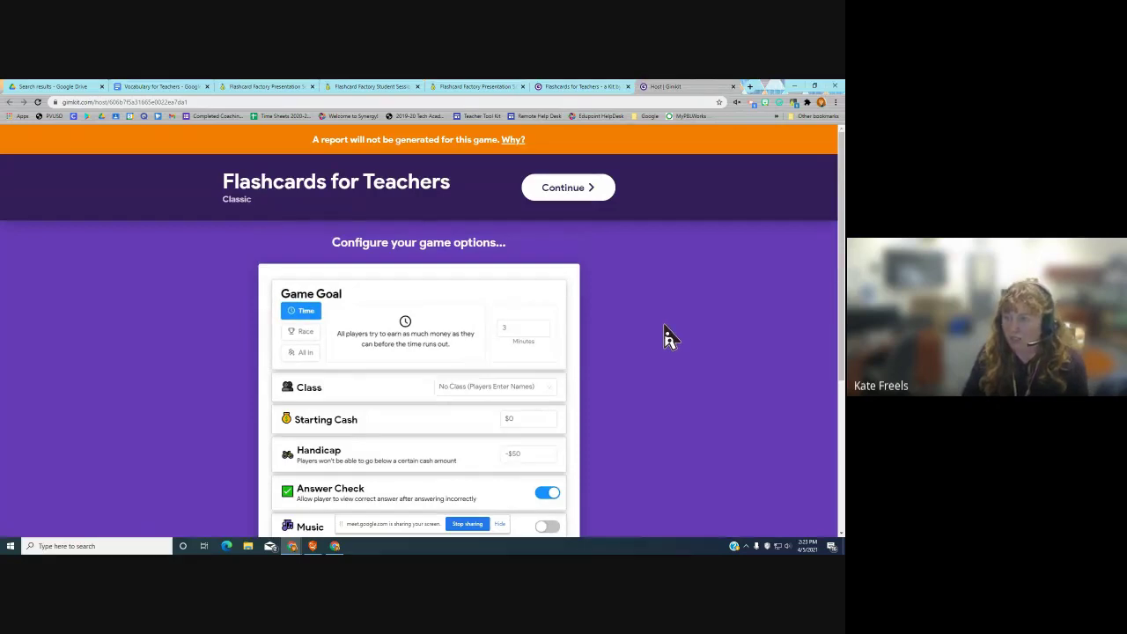
Step: Review the Classic game options down to the shop options, keep them as they are and open the game's join lobby
scroll(666, 335, "down", 1)
scroll(666, 336, "down", 2)
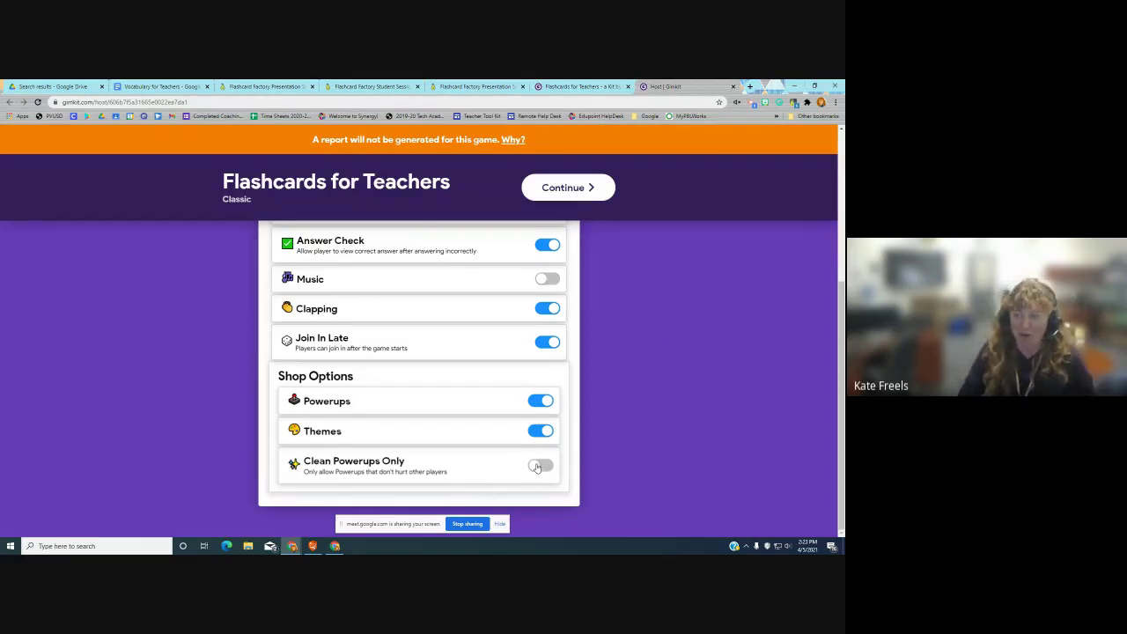
scroll(536, 466, "up", 3)
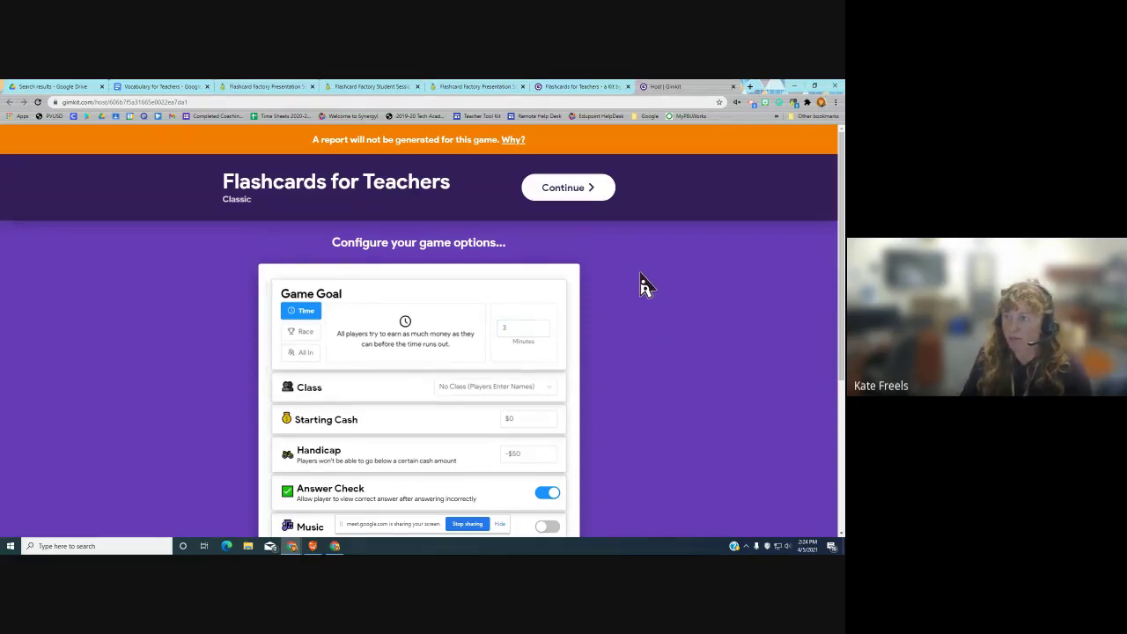
scroll(645, 286, "down", 3)
scroll(634, 278, "up", 3)
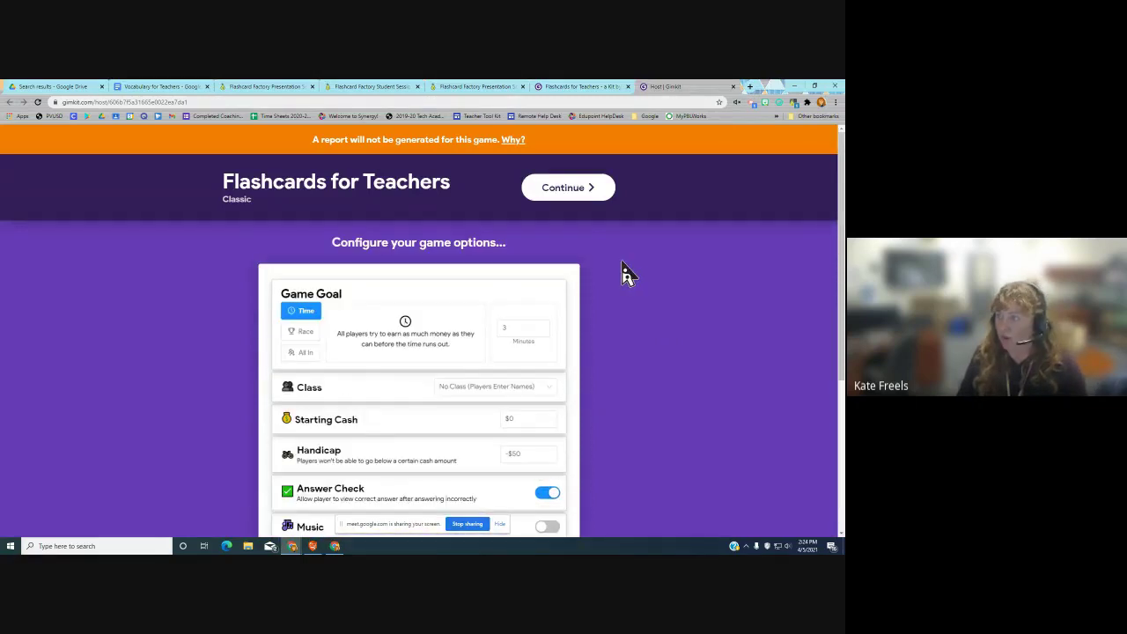
left_click(570, 188)
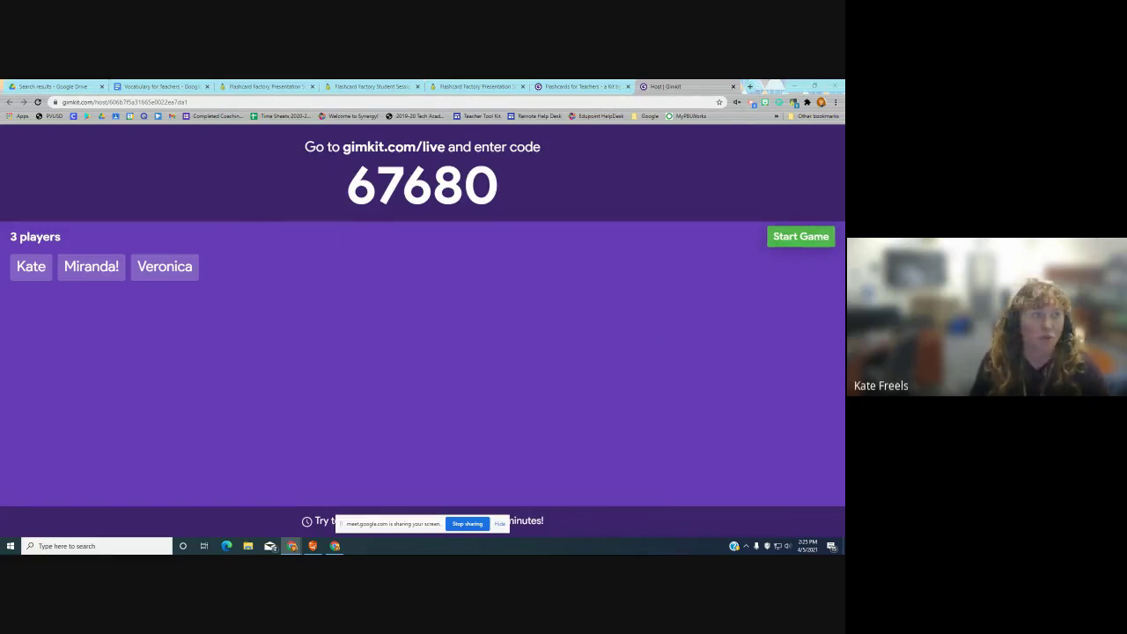
Step: Move the Flashcard Factory presentation into the Gimkit browser window and show its "Upgrades, Powerups and Themes" slide
left_click_drag(98, 131, 539, 93)
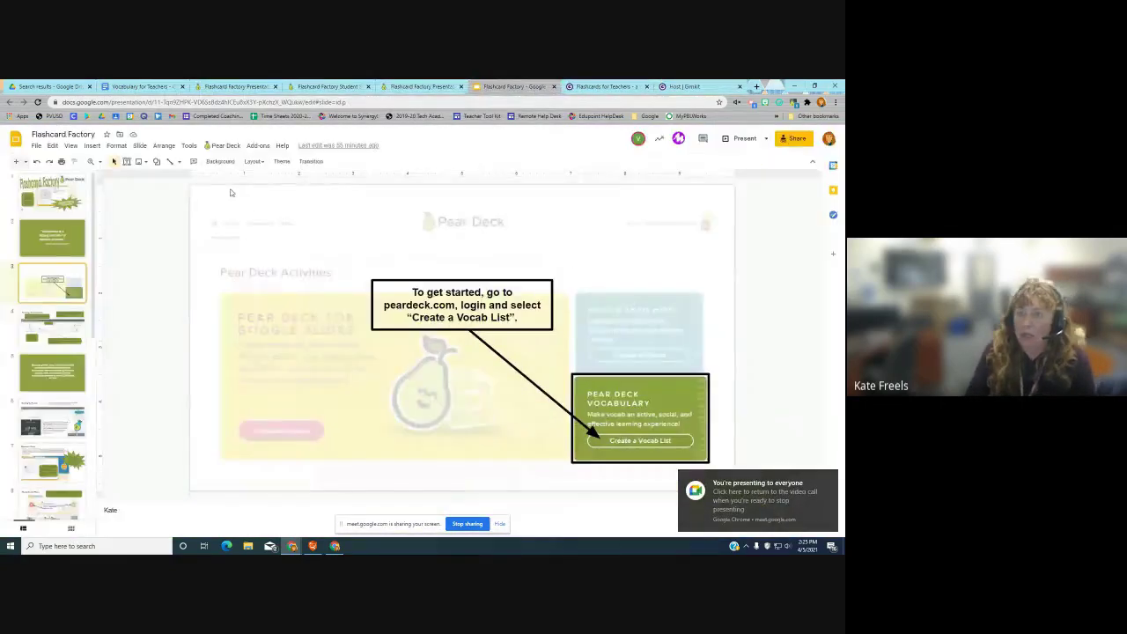
scroll(26, 348, "down", 5)
left_click(52, 396)
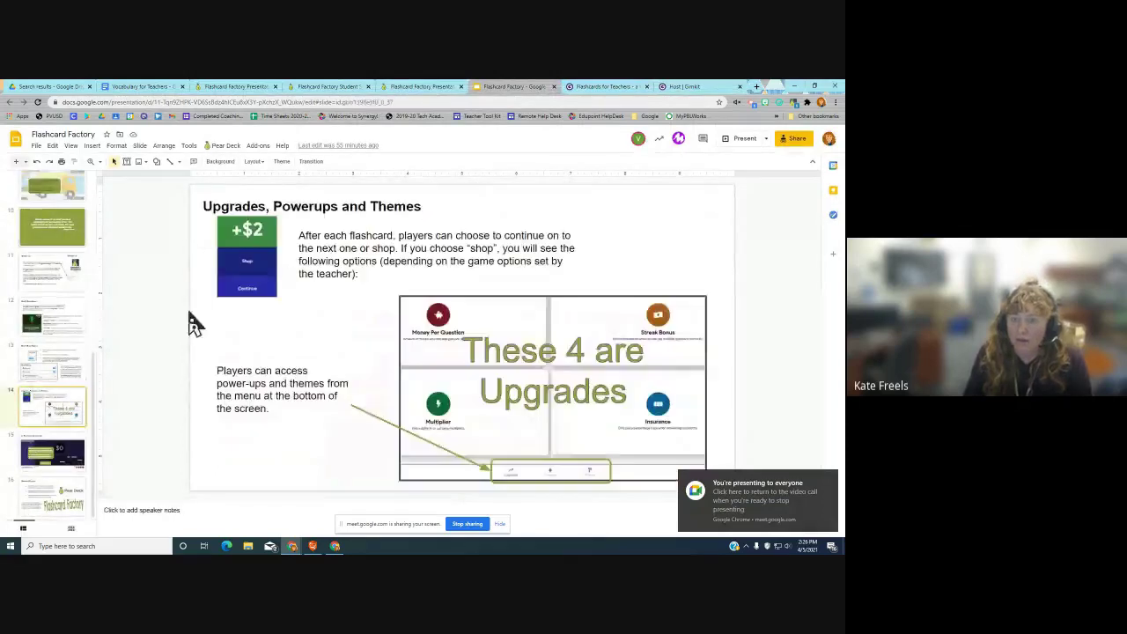